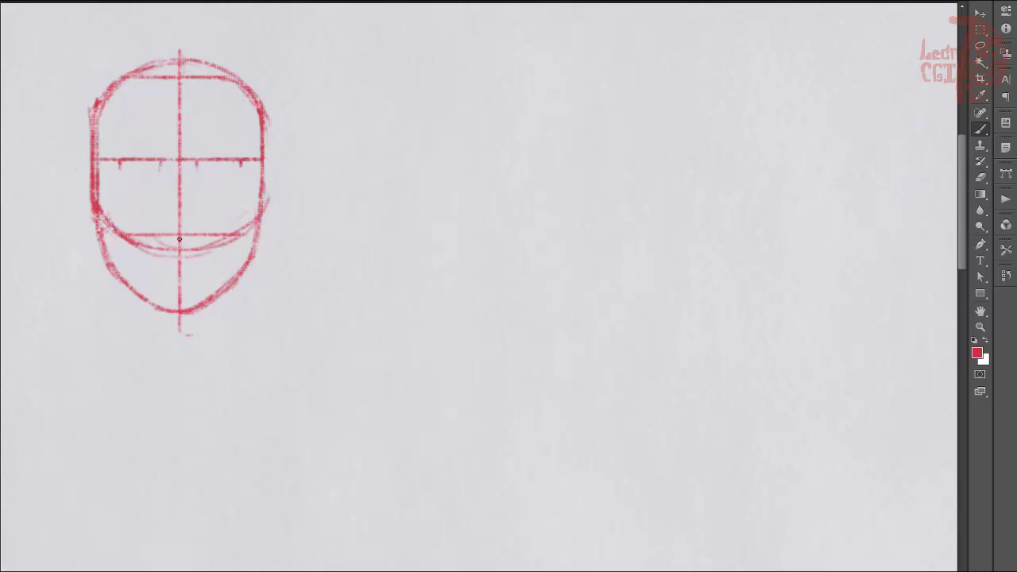
# Enlarge the eraser and fade the red construction lines across the head sketch.
pyautogui.press(']')
pyautogui.press(']')
pyautogui.press(']')
pyautogui.moveTo(186, 276)
pyautogui.mouseDown()
pyautogui.moveTo(168, 301)
pyautogui.moveTo(243, 98)
pyautogui.moveTo(126, 232)
pyautogui.mouseUp()
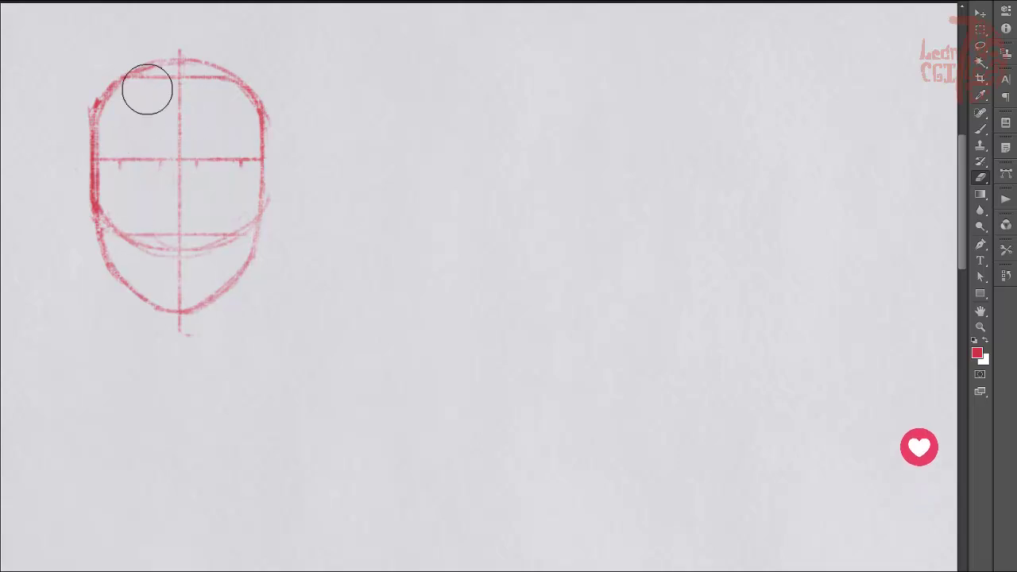
# Reinforce the side and jaw outline of the face and sketch both eyes with irises below the brow line.
pyautogui.press('b')
pyautogui.moveTo(95, 163); pyautogui.dragTo(118, 278)
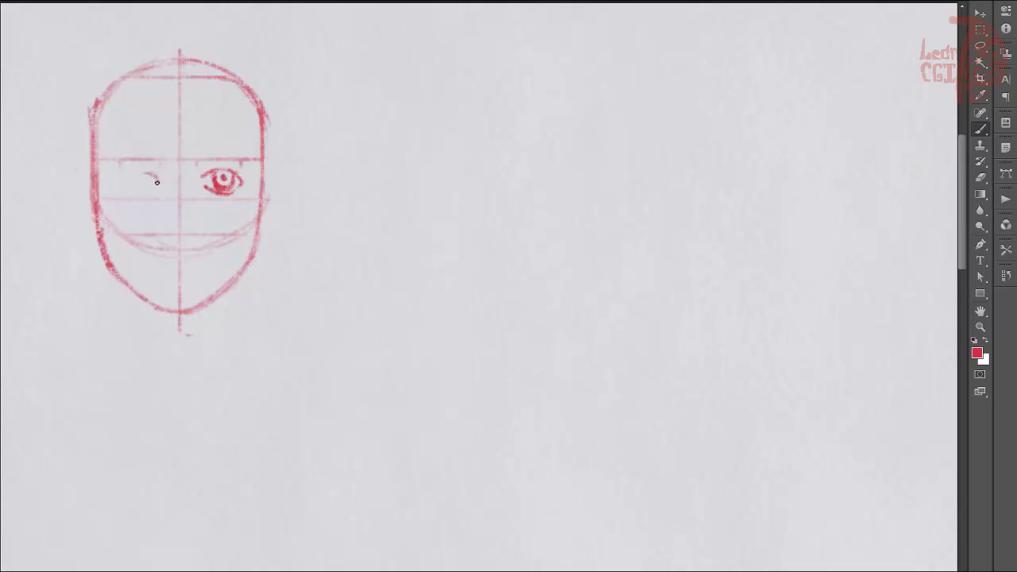
pyautogui.moveTo(121, 187)
pyautogui.mouseDown()
pyautogui.moveTo(157, 190)
pyautogui.moveTo(128, 191)
pyautogui.moveTo(148, 187)
pyautogui.mouseUp()
# Reduce the eraser size and sketch a small nose with nostrils where the centre line meets the lower guide.
pyautogui.press('e')
pyautogui.press('[')
pyautogui.press('[')
pyautogui.press('[')
pyautogui.press('[')
pyautogui.press('b')
pyautogui.moveTo(185, 232)
pyautogui.mouseDown()
pyautogui.moveTo(192, 228)
pyautogui.moveTo(168, 230)
pyautogui.moveTo(187, 236)
pyautogui.mouseUp()
pyautogui.press('e')
pyautogui.press('b')
pyautogui.press('e')
pyautogui.moveTo(193, 335); pyautogui.dragTo(186, 336)
pyautogui.press('b')
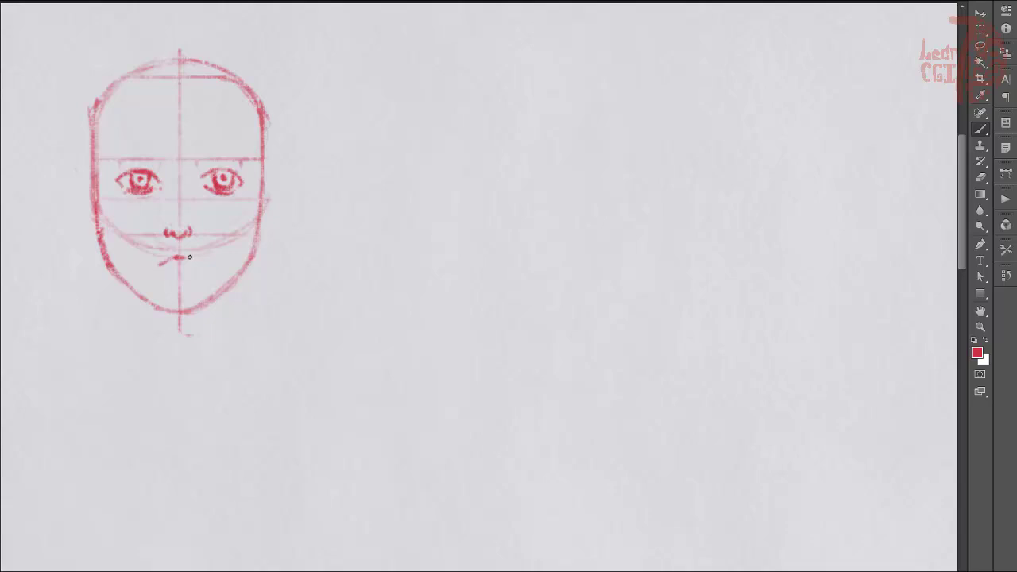
# Draw full lips with a dark upper lip below the nose, and add arched eyebrows above the eyes.
pyautogui.moveTo(153, 268)
pyautogui.mouseDown()
pyautogui.moveTo(209, 262)
pyautogui.moveTo(181, 286)
pyautogui.moveTo(198, 266)
pyautogui.moveTo(187, 266)
pyautogui.mouseUp()
pyautogui.moveTo(127, 144); pyautogui.dragTo(113, 151)
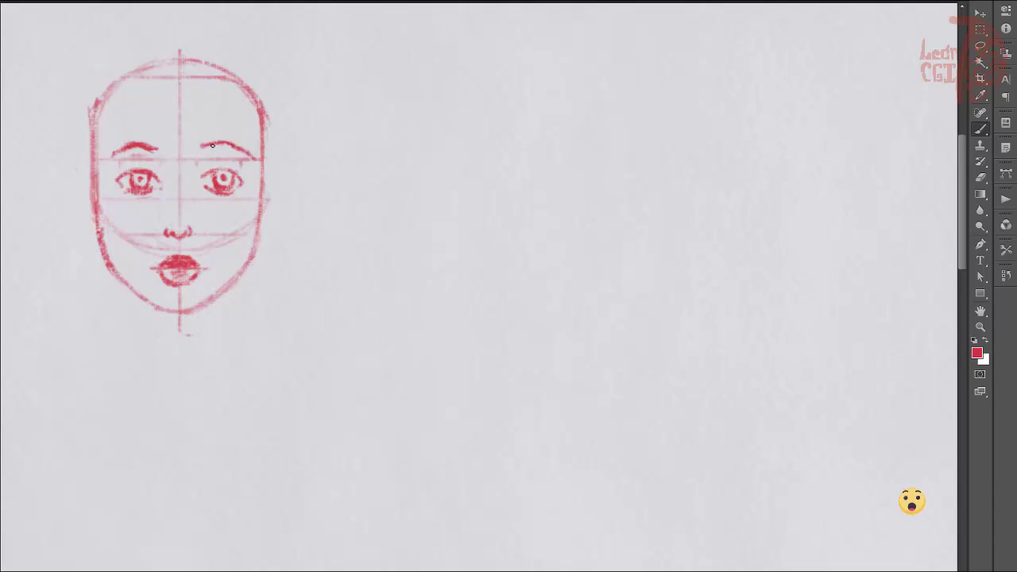
pyautogui.hotkey('ctrl', 'z')
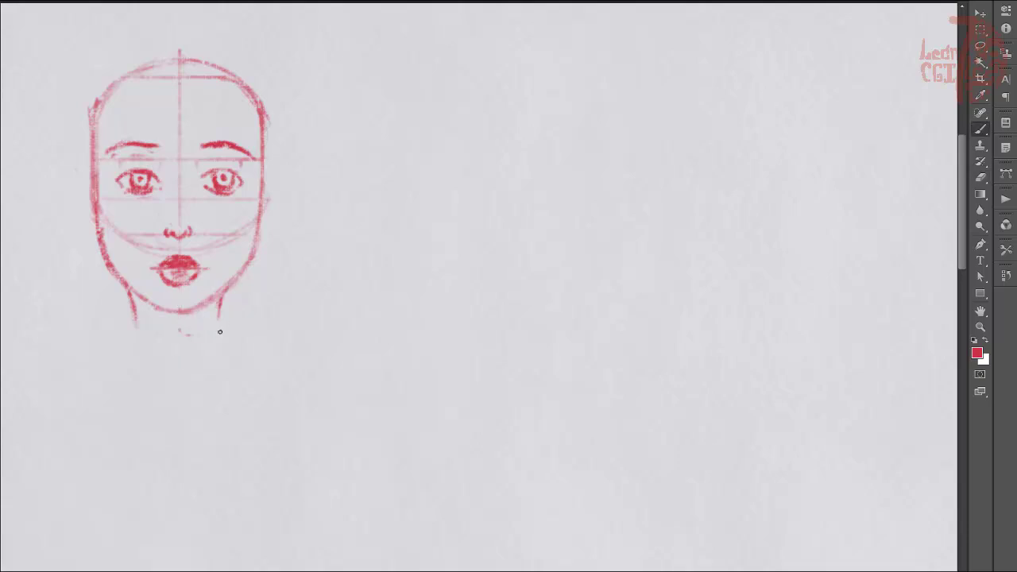
# Draw both sides of the neck down from the jaw and flare them out into sloping shoulder lines.
pyautogui.moveTo(128, 291); pyautogui.dragTo(135, 361)
pyautogui.moveTo(223, 291); pyautogui.dragTo(219, 384)
pyautogui.moveTo(138, 332)
pyautogui.mouseDown()
pyautogui.moveTo(128, 385)
pyautogui.moveTo(101, 410)
pyautogui.mouseUp()
pyautogui.moveTo(220, 376); pyautogui.dragTo(267, 404)
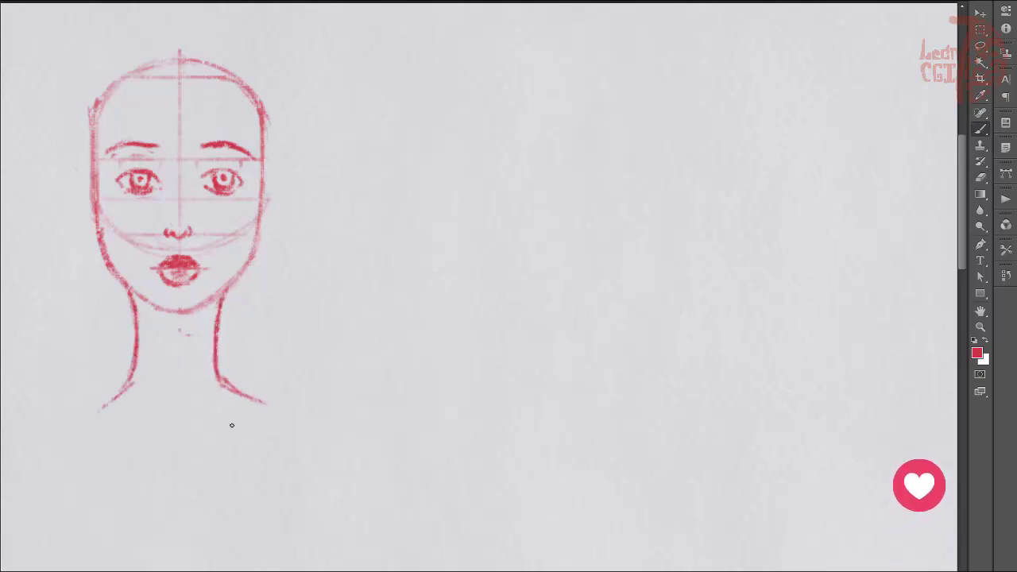
# Sketch both ears with inner folds between brow and nose level, and hatch a shadow along one side of the neck.
pyautogui.moveTo(88, 164)
pyautogui.mouseDown()
pyautogui.moveTo(77, 195)
pyautogui.moveTo(91, 216)
pyautogui.mouseUp()
pyautogui.moveTo(280, 167); pyautogui.dragTo(262, 218)
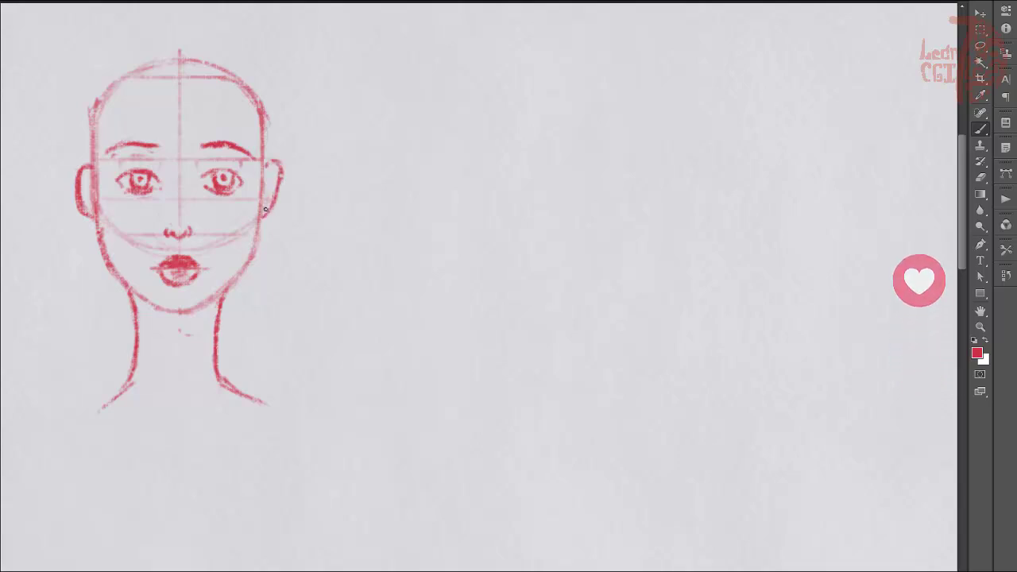
pyautogui.moveTo(79, 189); pyautogui.dragTo(94, 228)
pyautogui.moveTo(273, 172); pyautogui.dragTo(265, 184)
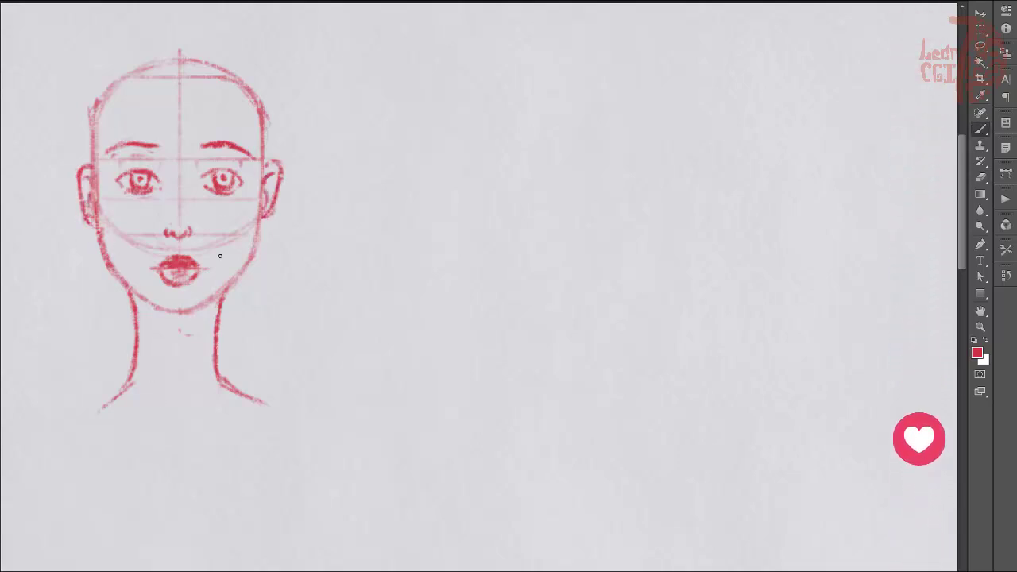
pyautogui.moveTo(191, 334)
pyautogui.mouseDown()
pyautogui.moveTo(215, 309)
pyautogui.moveTo(205, 345)
pyautogui.moveTo(209, 372)
pyautogui.mouseUp()
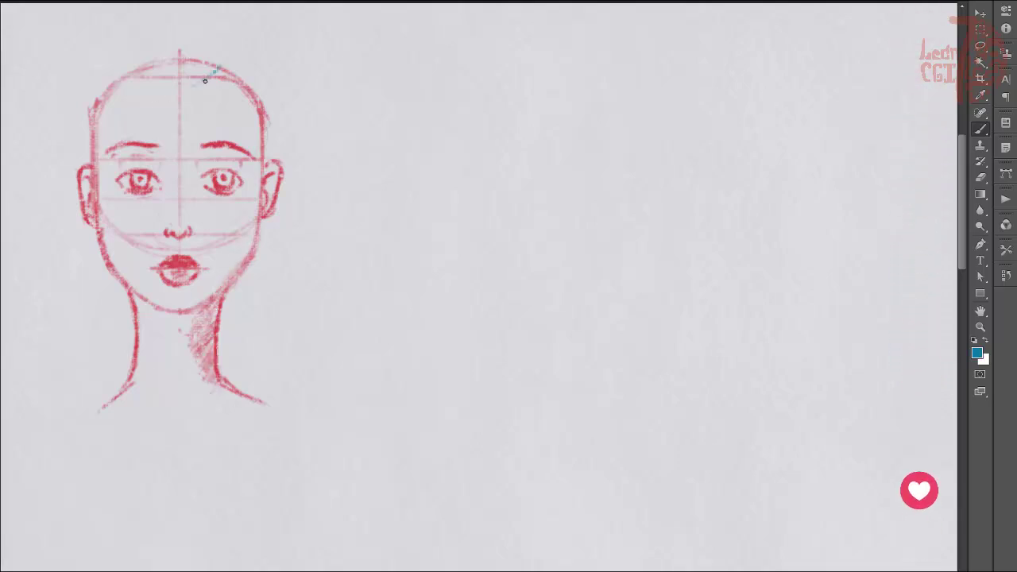
# Outline the hairline in blue with a side-swept fringe crossing the forehead and strands framing the face.
pyautogui.moveTo(205, 81); pyautogui.dragTo(114, 146)
pyautogui.moveTo(179, 65)
pyautogui.mouseDown()
pyautogui.moveTo(116, 143)
pyautogui.moveTo(228, 81)
pyautogui.moveTo(228, 69)
pyautogui.moveTo(234, 78)
pyautogui.mouseUp()
pyautogui.hotkey('ctrl', 'z')
pyautogui.moveTo(153, 77)
pyautogui.mouseDown()
pyautogui.moveTo(96, 191)
pyautogui.moveTo(103, 134)
pyautogui.moveTo(98, 185)
pyautogui.mouseUp()
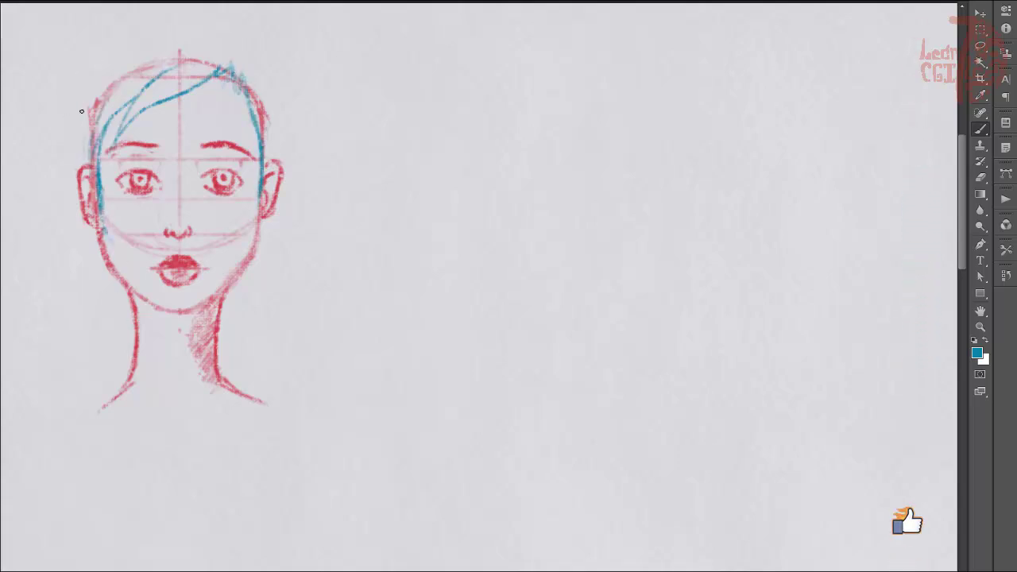
# Draw the outer contour of long blue hair over the crown and down both sides to the neck, with a curled tip.
pyautogui.moveTo(83, 108); pyautogui.dragTo(67, 251)
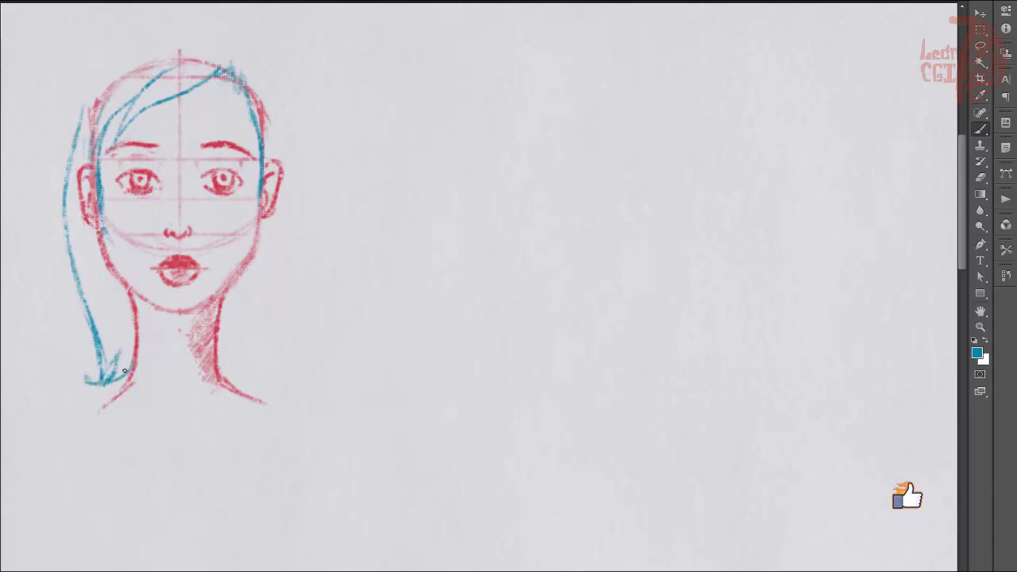
pyautogui.moveTo(76, 143)
pyautogui.mouseDown()
pyautogui.moveTo(176, 34)
pyautogui.moveTo(250, 46)
pyautogui.moveTo(275, 80)
pyautogui.moveTo(259, 274)
pyautogui.mouseUp()
pyautogui.moveTo(296, 166); pyautogui.dragTo(232, 358)
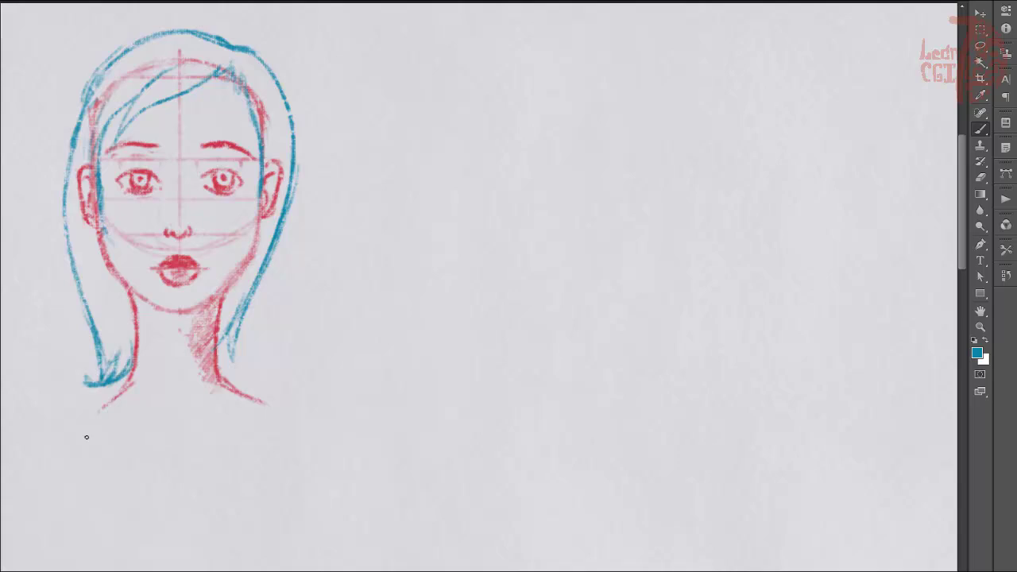
# Fill the fringe, crown and side locks of the hair with textured blue strokes.
pyautogui.moveTo(188, 67)
pyautogui.mouseDown()
pyautogui.moveTo(143, 111)
pyautogui.moveTo(159, 75)
pyautogui.moveTo(102, 79)
pyautogui.moveTo(79, 246)
pyautogui.moveTo(121, 290)
pyautogui.moveTo(114, 352)
pyautogui.moveTo(81, 216)
pyautogui.mouseUp()
pyautogui.moveTo(121, 78); pyautogui.dragTo(162, 41)
pyautogui.moveTo(225, 330)
pyautogui.mouseDown()
pyautogui.moveTo(288, 227)
pyautogui.moveTo(266, 75)
pyautogui.moveTo(182, 38)
pyautogui.mouseUp()
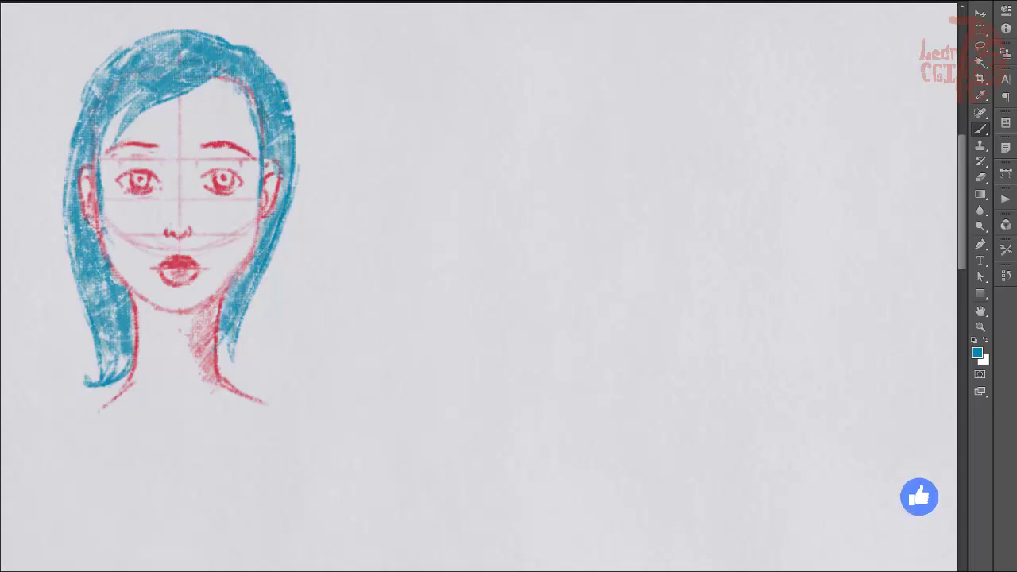
# Adjust the brush tip settings, test them with blue strokes beside the portrait, and switch to a smaller brush in red.
pyautogui.press('F5')
pyautogui.click(16, 98)
pyautogui.moveTo(37, 151); pyautogui.dragTo(38, 181)
pyautogui.click(22, 166)
pyautogui.press('F5')
pyautogui.moveTo(370, 207); pyautogui.dragTo(418, 216)
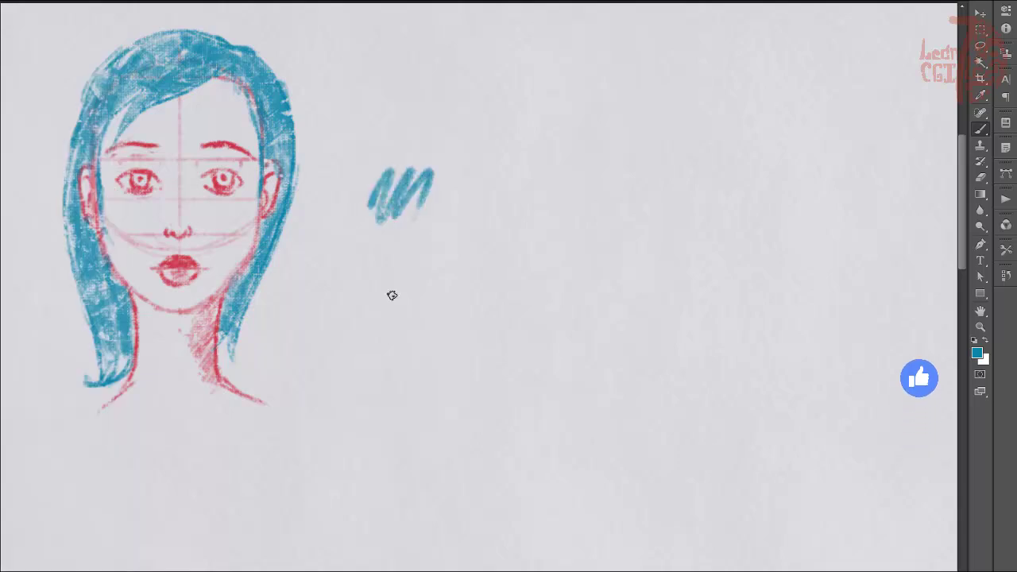
pyautogui.hotkey('ctrl', 'z')
pyautogui.rightClick(413, 145)
pyautogui.click(530, 193)
pyautogui.press('Return')
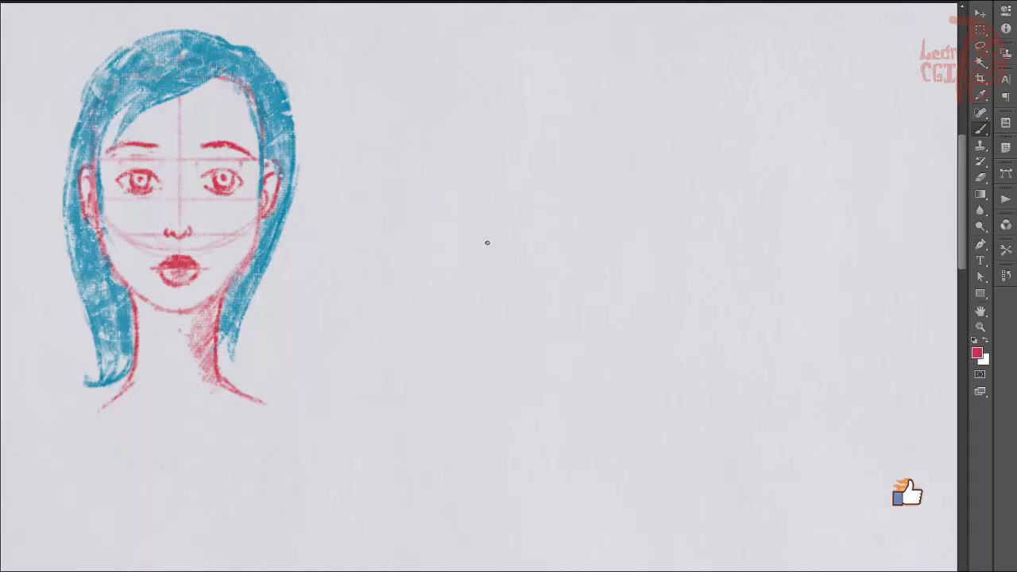
pyautogui.moveTo(386, 119)
pyautogui.mouseDown()
pyautogui.moveTo(397, 254)
pyautogui.moveTo(427, 290)
pyautogui.mouseUp()
pyautogui.moveTo(454, 78)
pyautogui.mouseDown()
pyautogui.moveTo(401, 103)
pyautogui.moveTo(563, 211)
pyautogui.moveTo(479, 274)
pyautogui.moveTo(411, 148)
pyautogui.moveTo(557, 123)
pyautogui.moveTo(374, 198)
pyautogui.moveTo(393, 250)
pyautogui.moveTo(466, 296)
pyautogui.mouseUp()
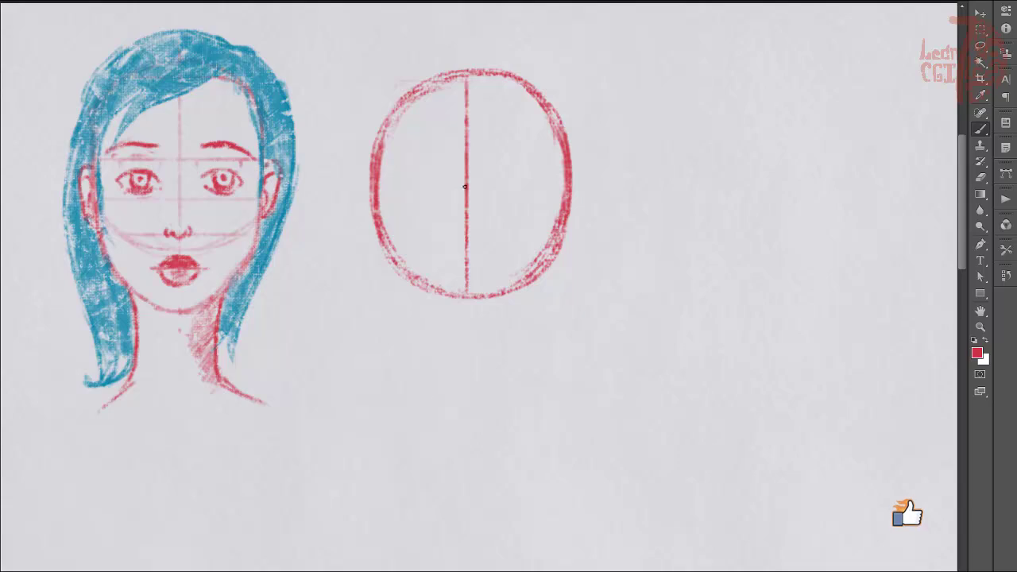
pyautogui.moveTo(462, 175); pyautogui.dragTo(469, 292)
pyautogui.press('m')
pyautogui.moveTo(348, 21); pyautogui.dragTo(598, 384)
pyautogui.hotkey('ctrl', 't')
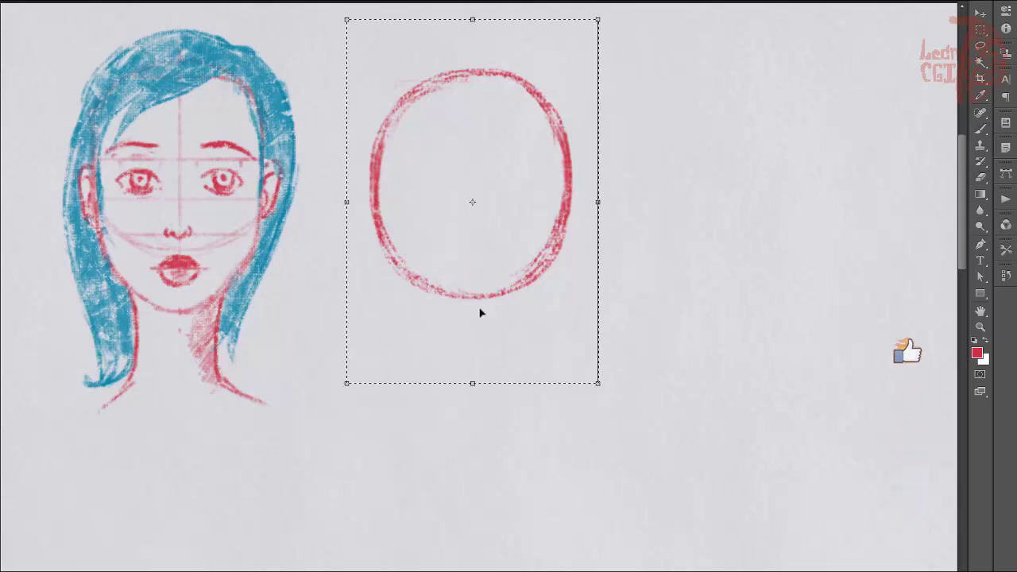
pyautogui.moveTo(473, 383); pyautogui.dragTo(474, 357)
pyautogui.press('Return')
pyautogui.hotkey('ctrl', 'd')
pyautogui.press('b')
pyautogui.moveTo(472, 77); pyautogui.dragTo(472, 258)
pyautogui.hotkey('ctrl', 'z')
pyautogui.moveTo(468, 72); pyautogui.dragTo(471, 277)
pyautogui.hotkey('ctrl', 'z')
pyautogui.moveTo(373, 171); pyautogui.dragTo(564, 174)
pyautogui.hotkey('ctrl', 'z')
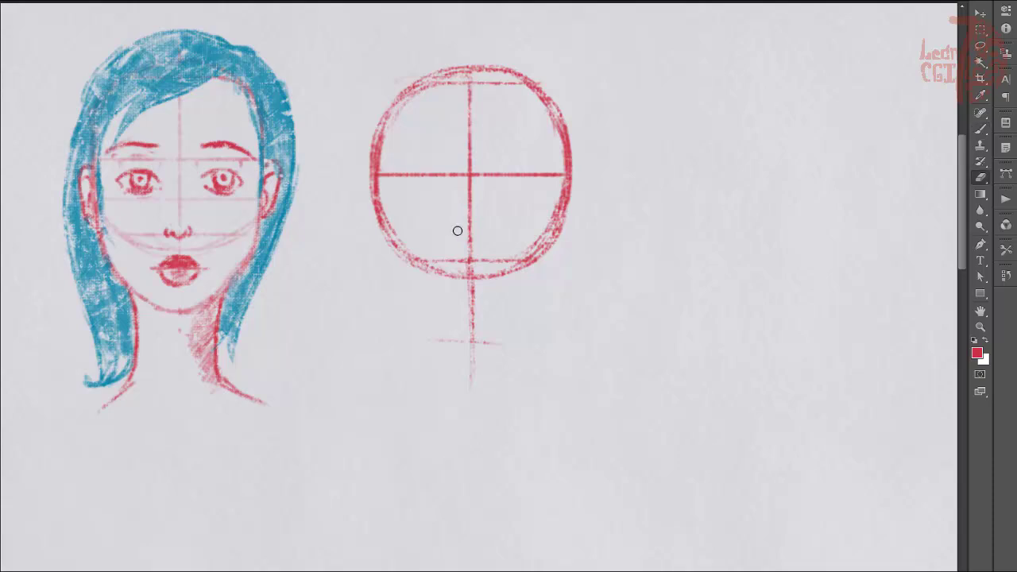
pyautogui.press('e')
pyautogui.moveTo(457, 230)
pyautogui.mouseDown()
pyautogui.moveTo(580, 169)
pyautogui.moveTo(439, 275)
pyautogui.moveTo(379, 131)
pyautogui.moveTo(460, 270)
pyautogui.moveTo(529, 146)
pyautogui.moveTo(504, 61)
pyautogui.moveTo(518, 73)
pyautogui.moveTo(464, 184)
pyautogui.moveTo(404, 228)
pyautogui.mouseUp()
# Sketch a red circle beside the blue-haired portrait for a second head and erase the stray strokes along its side.
pyautogui.press('b')
pyautogui.moveTo(435, 107)
pyautogui.mouseDown()
pyautogui.moveTo(505, 93)
pyautogui.moveTo(402, 219)
pyautogui.mouseUp()
pyautogui.moveTo(425, 119); pyautogui.dragTo(411, 231)
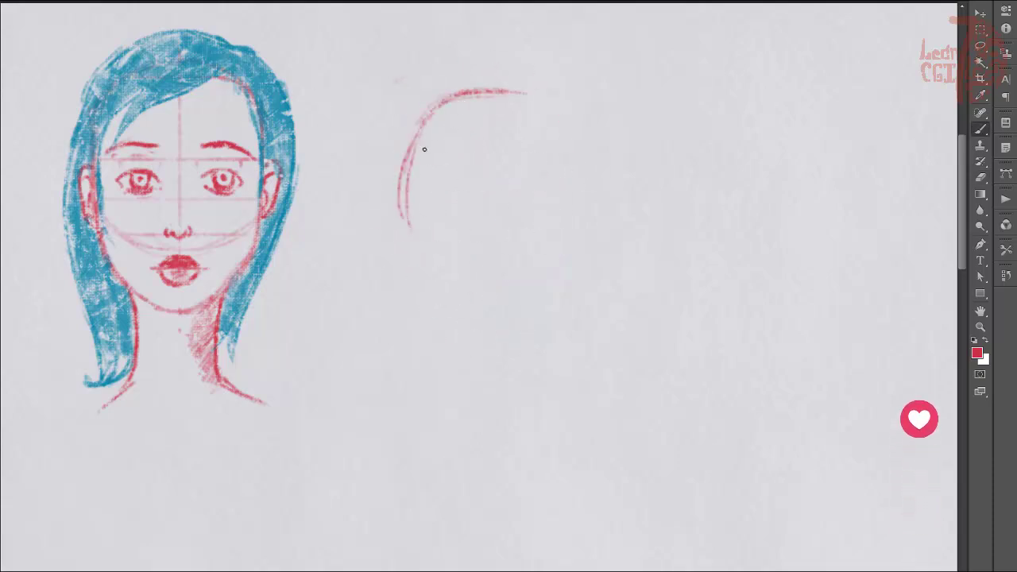
pyautogui.moveTo(424, 150)
pyautogui.mouseDown()
pyautogui.moveTo(414, 179)
pyautogui.moveTo(520, 86)
pyautogui.moveTo(476, 270)
pyautogui.moveTo(579, 163)
pyautogui.moveTo(421, 155)
pyautogui.moveTo(544, 95)
pyautogui.moveTo(491, 250)
pyautogui.mouseUp()
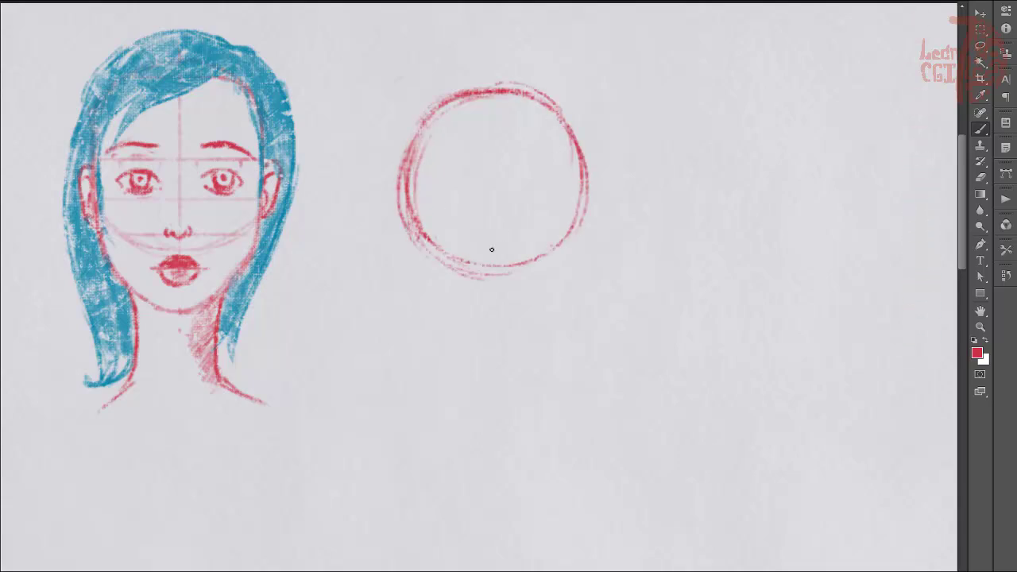
pyautogui.press('e')
pyautogui.moveTo(411, 151); pyautogui.dragTo(442, 277)
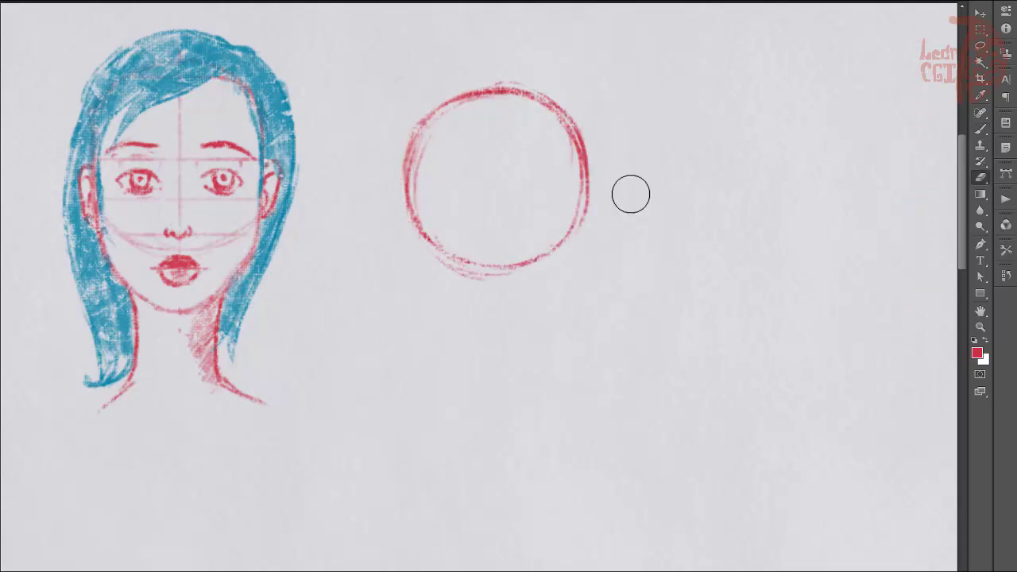
# Draw a vertical centre line through the circle, extending well below it for the face and neck.
pyautogui.press('b')
pyautogui.moveTo(499, 99)
pyautogui.mouseDown()
pyautogui.moveTo(492, 246)
pyautogui.moveTo(509, 377)
pyautogui.moveTo(474, 420)
pyautogui.moveTo(506, 421)
pyautogui.mouseUp()
pyautogui.hotkey('ctrl', 'z')
pyautogui.hotkey('ctrl', 'z')
pyautogui.hotkey('ctrl', 'z')
pyautogui.hotkey('ctrl', 'z')
pyautogui.hotkey('ctrl', 'z')
pyautogui.hotkey('ctrl', 'z')
pyautogui.moveTo(497, 97)
pyautogui.mouseDown()
pyautogui.moveTo(493, 417)
pyautogui.moveTo(494, 342)
pyautogui.mouseUp()
pyautogui.hotkey('ctrl', 'z')
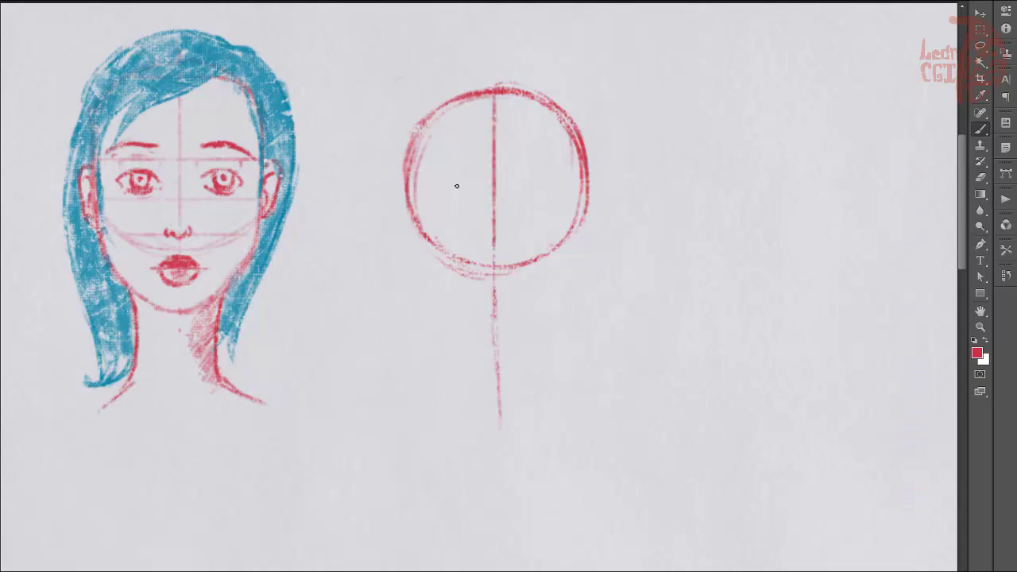
# Draw a horizontal eye guide across the middle of the circle and fade both guide lines with the eraser.
pyautogui.moveTo(419, 196); pyautogui.dragTo(447, 196)
pyautogui.moveTo(415, 184)
pyautogui.mouseDown()
pyautogui.moveTo(455, 183)
pyautogui.moveTo(605, 176)
pyautogui.mouseUp()
pyautogui.hotkey('ctrl', 'z')
pyautogui.hotkey('ctrl', 'z')
pyautogui.moveTo(411, 182); pyautogui.dragTo(588, 184)
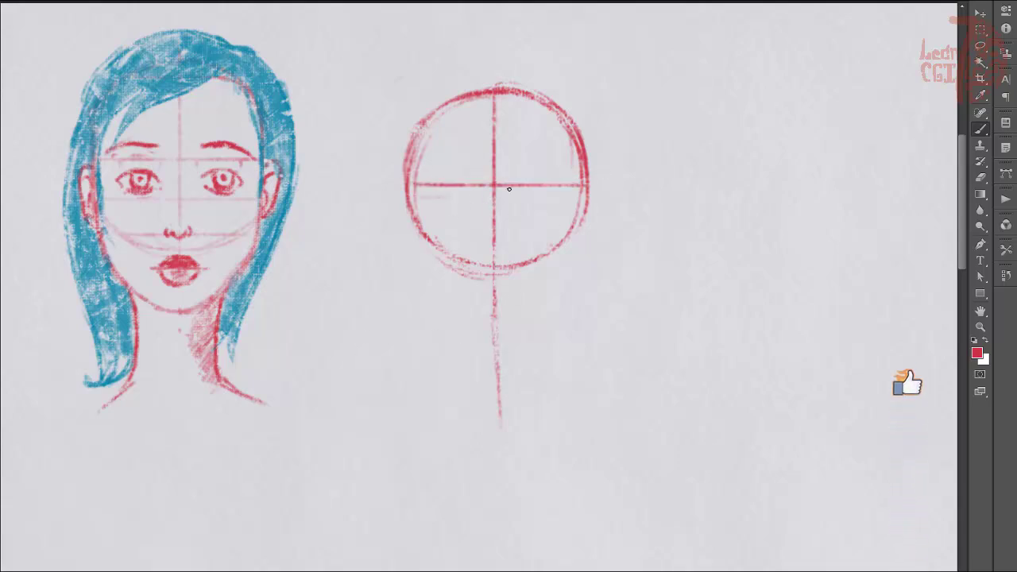
pyautogui.press('e')
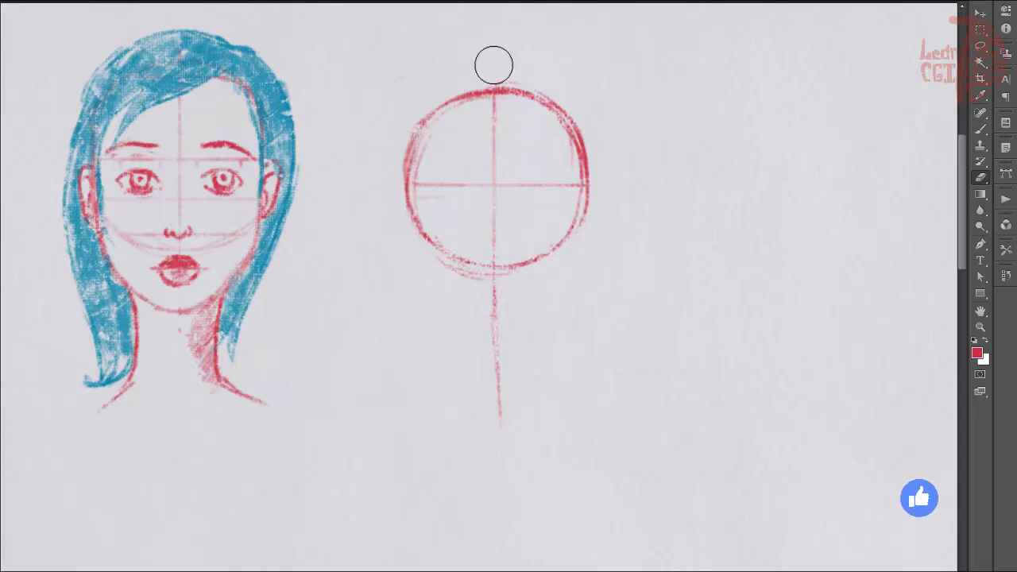
# Sketch both eyes with curved upper lids and irises just below the horizontal guide, and add a small pointed nose.
pyautogui.press('b')
pyautogui.moveTo(515, 199)
pyautogui.mouseDown()
pyautogui.moveTo(554, 193)
pyautogui.moveTo(563, 202)
pyautogui.mouseUp()
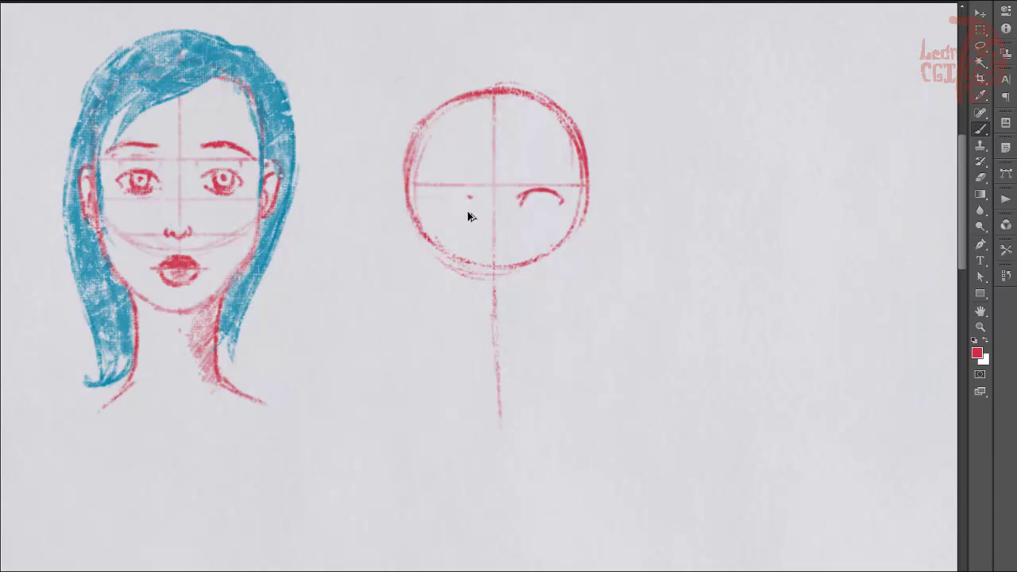
pyautogui.press('e')
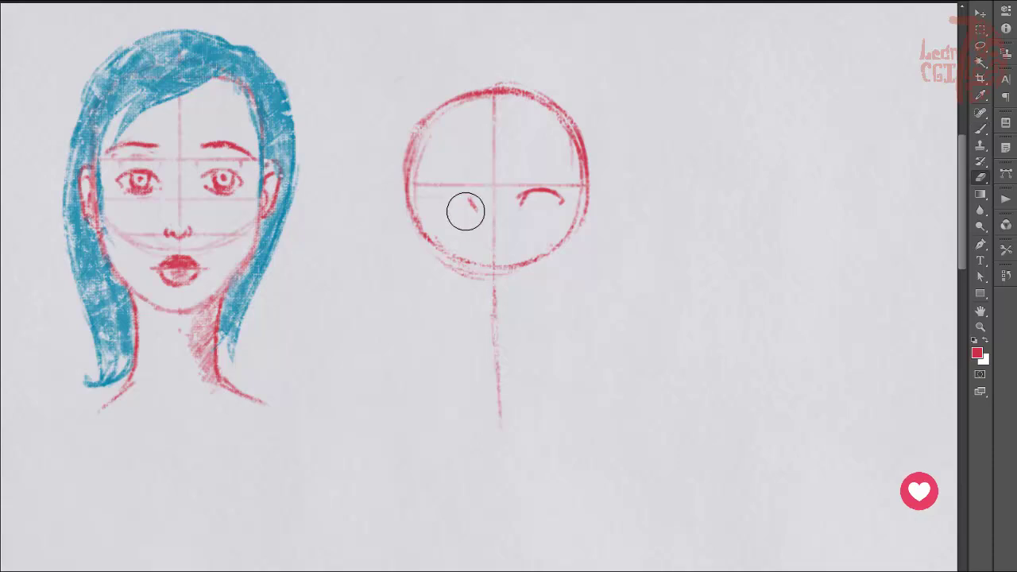
pyautogui.click(472, 203)
pyautogui.press('b')
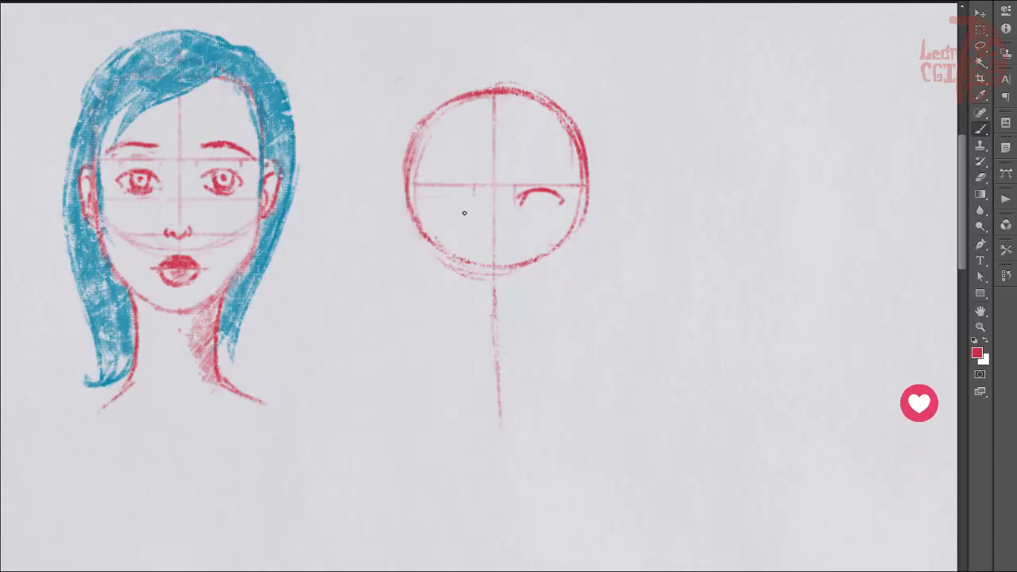
pyautogui.moveTo(472, 200); pyautogui.dragTo(439, 193)
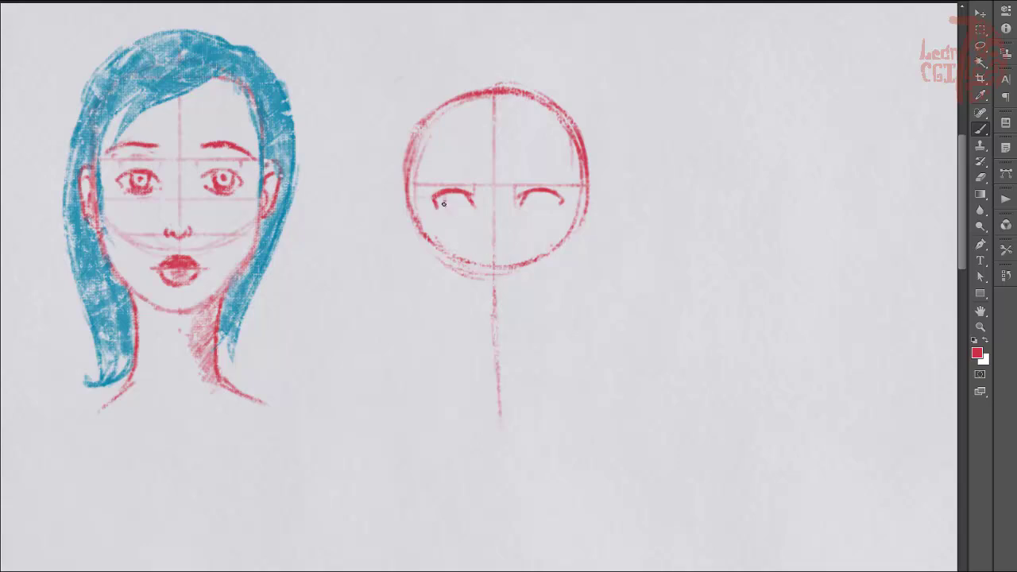
pyautogui.moveTo(457, 199); pyautogui.dragTo(463, 200)
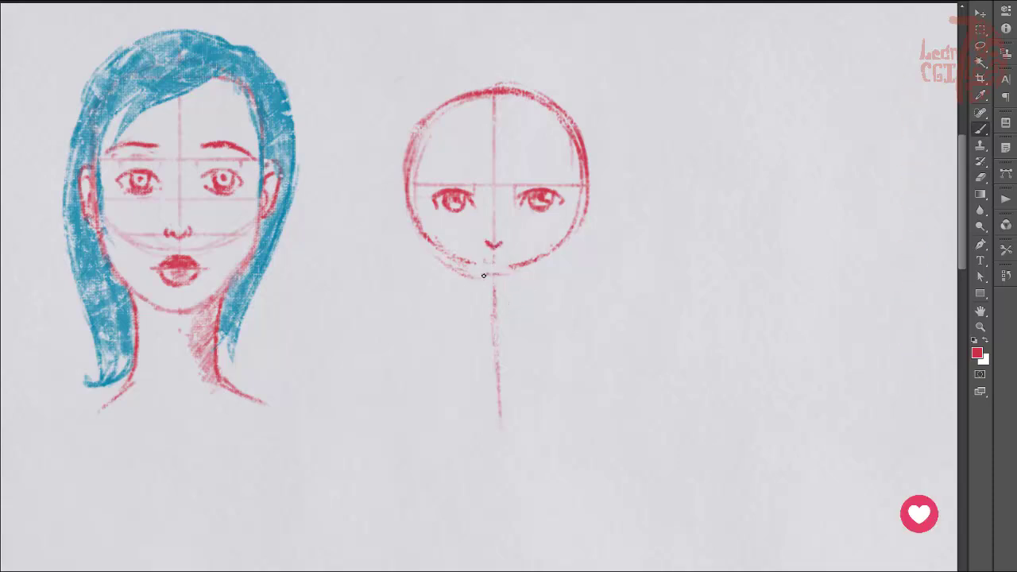
# Draw the mouth line and a narrower face outline from the temples down to a rounded chin below the circle.
pyautogui.moveTo(424, 179)
pyautogui.mouseDown()
pyautogui.moveTo(434, 248)
pyautogui.moveTo(486, 302)
pyautogui.moveTo(552, 271)
pyautogui.mouseUp()
pyautogui.moveTo(579, 151); pyautogui.dragTo(566, 272)
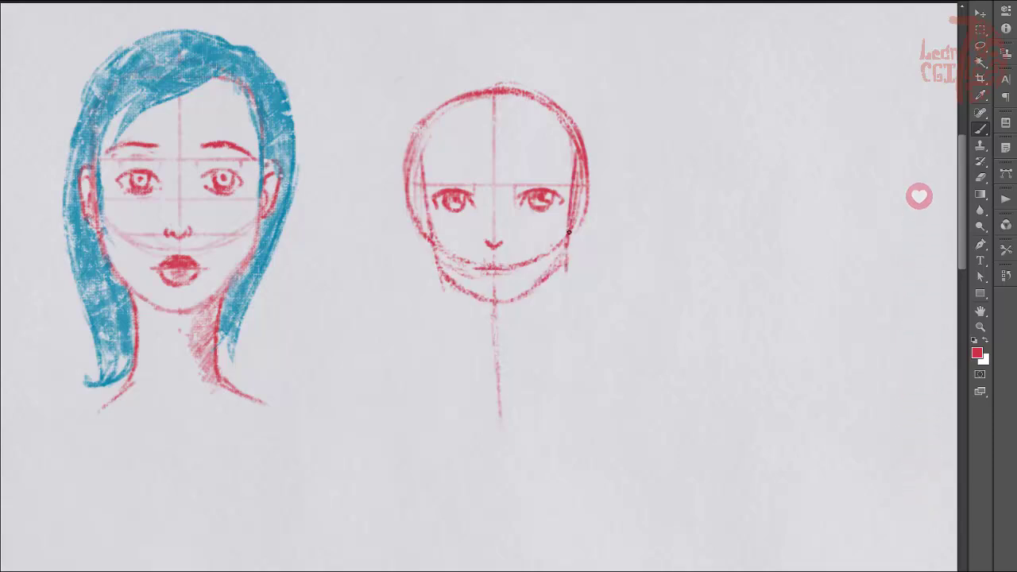
pyautogui.moveTo(569, 231); pyautogui.dragTo(534, 290)
# Erase the circle's remains outside the cheeks and across the lower face inside the new jawline.
pyautogui.press('e')
pyautogui.moveTo(406, 159); pyautogui.dragTo(426, 242)
pyautogui.moveTo(589, 164)
pyautogui.mouseDown()
pyautogui.moveTo(573, 227)
pyautogui.moveTo(581, 200)
pyautogui.mouseUp()
pyautogui.moveTo(450, 256); pyautogui.dragTo(526, 274)
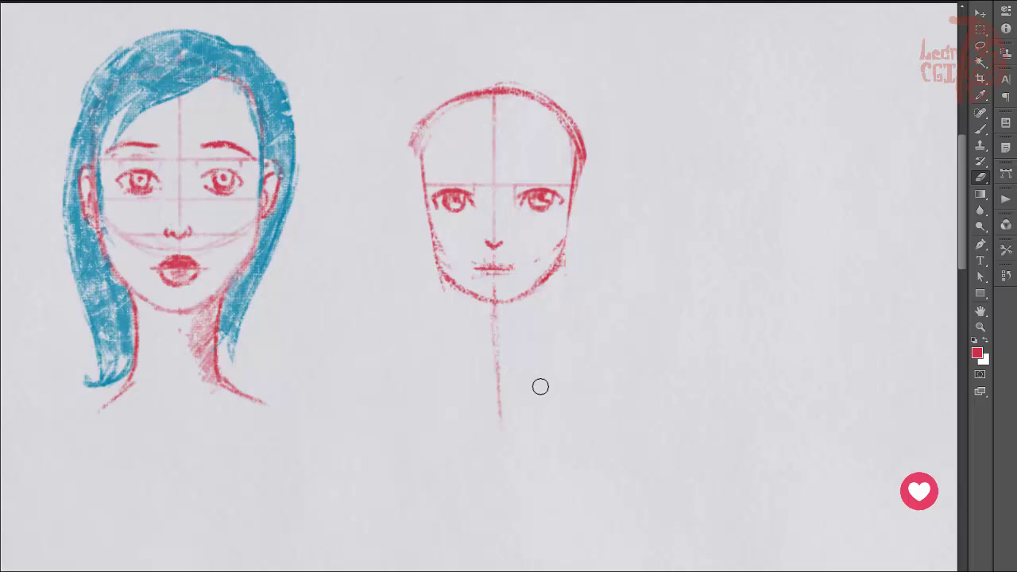
# Draw both ears on the second head from eye level to the nose, with inner fold lines.
pyautogui.press('b')
pyautogui.moveTo(421, 190)
pyautogui.mouseDown()
pyautogui.moveTo(414, 224)
pyautogui.moveTo(430, 243)
pyautogui.mouseUp()
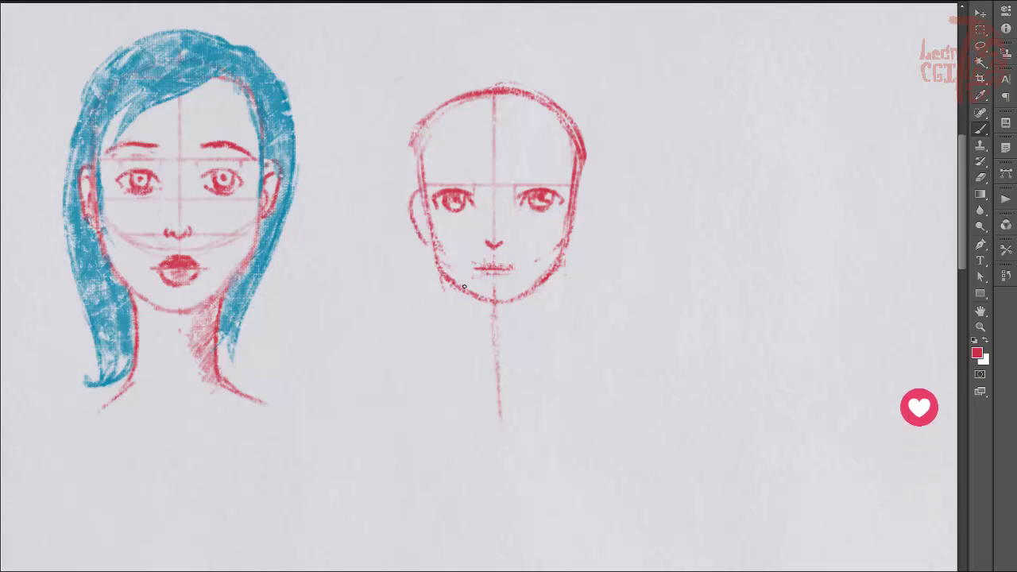
pyautogui.moveTo(579, 189)
pyautogui.mouseDown()
pyautogui.moveTo(573, 237)
pyautogui.moveTo(588, 200)
pyautogui.mouseUp()
pyautogui.moveTo(415, 202); pyautogui.dragTo(427, 197)
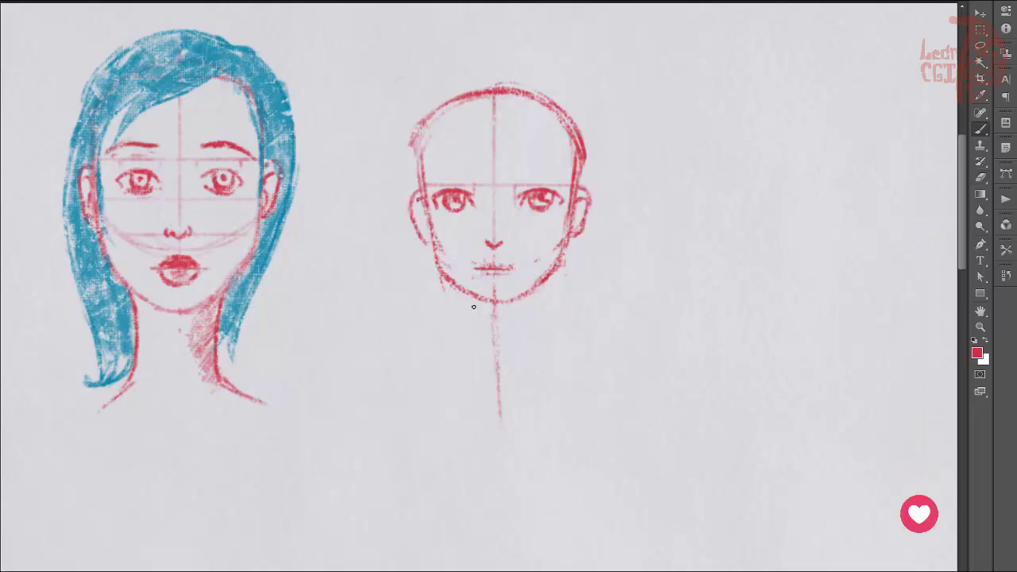
# Erase the vertical centre guide from the second head and draw thick eyebrows above its eyes.
pyautogui.press('e')
pyautogui.moveTo(494, 319); pyautogui.dragTo(500, 415)
pyautogui.press('b')
pyautogui.moveTo(505, 189)
pyautogui.mouseDown()
pyautogui.moveTo(502, 175)
pyautogui.moveTo(441, 174)
pyautogui.moveTo(553, 172)
pyautogui.mouseUp()
# Draw the second figure's neck and sloping shoulders, with collarbones and neck muscle lines.
pyautogui.press('b')
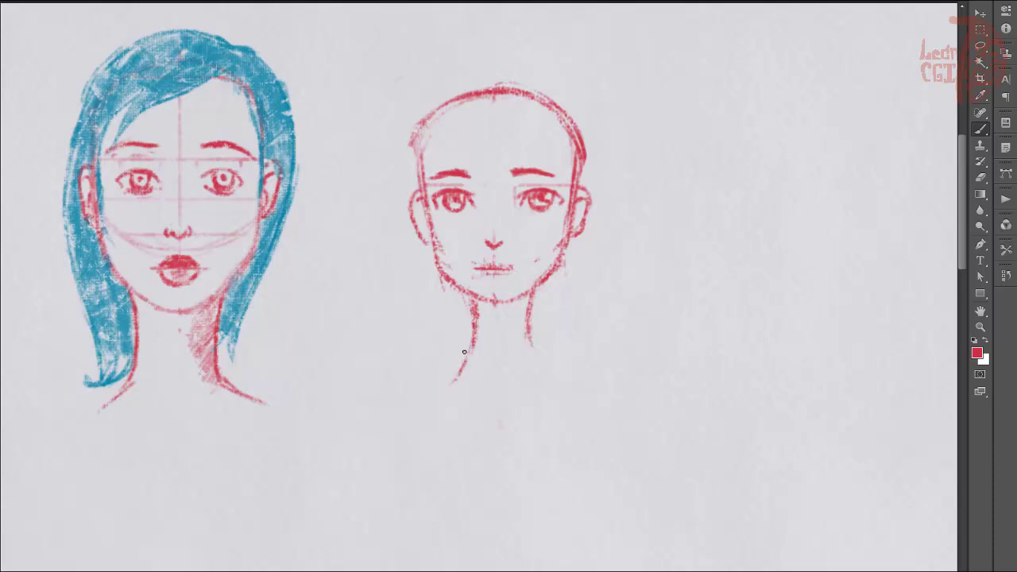
pyautogui.moveTo(454, 380); pyautogui.dragTo(391, 410)
pyautogui.moveTo(540, 388); pyautogui.dragTo(587, 438)
pyautogui.moveTo(480, 365); pyautogui.dragTo(486, 389)
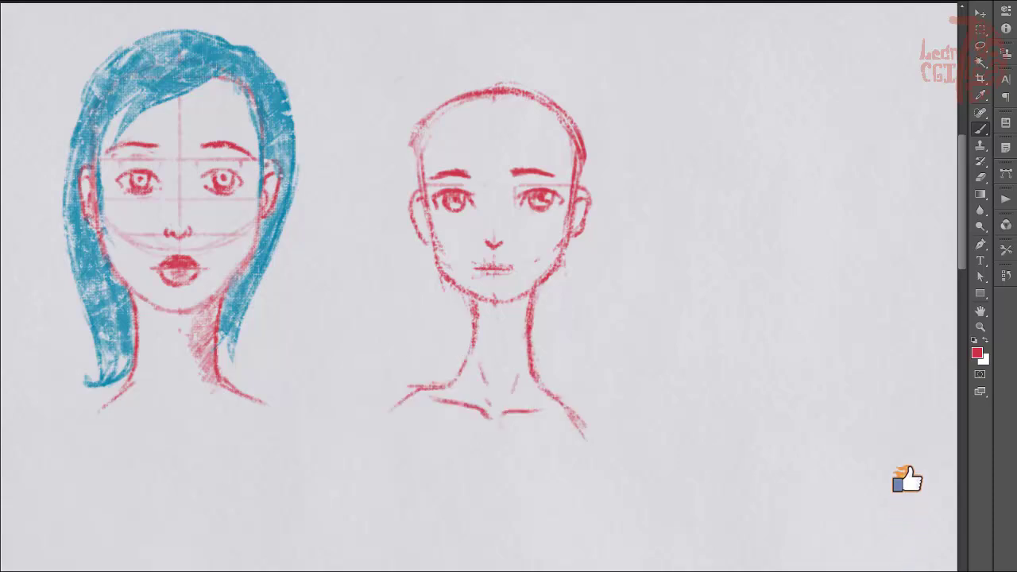
# Sample the first woman's blue hair colour and draw the second head's centre-parted hairline down to both temples.
pyautogui.keyDown('alt'); pyautogui.click(209, 59); pyautogui.keyUp('alt')
pyautogui.moveTo(501, 86)
pyautogui.mouseDown()
pyautogui.moveTo(426, 181)
pyautogui.moveTo(570, 176)
pyautogui.moveTo(572, 189)
pyautogui.mouseUp()
pyautogui.moveTo(495, 102); pyautogui.dragTo(427, 190)
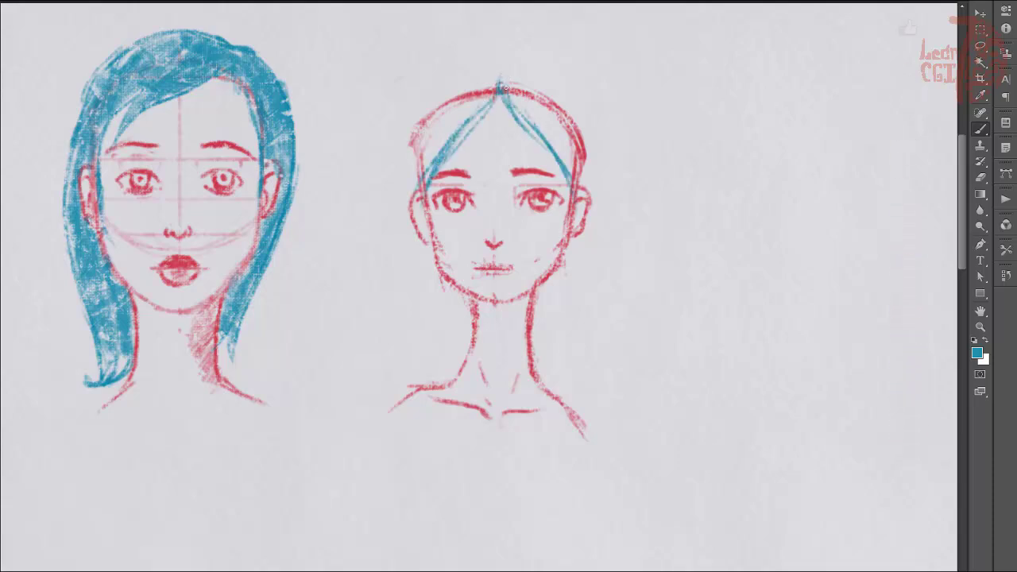
# Outline the second figure's bob from the crown to both sides of the neck and fill it with blue strokes.
pyautogui.moveTo(380, 246); pyautogui.dragTo(413, 140)
pyautogui.moveTo(375, 212); pyautogui.dragTo(450, 92)
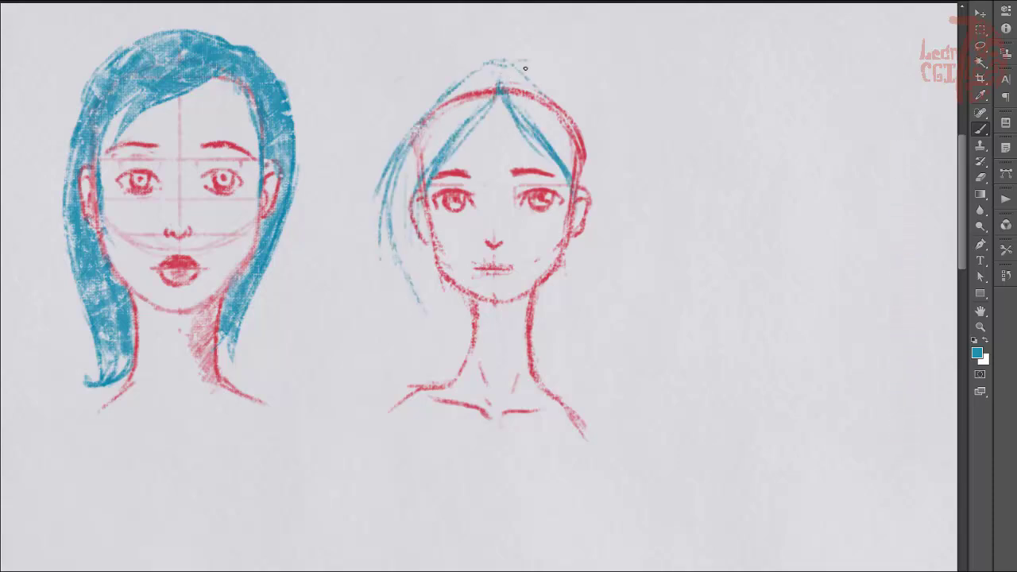
pyautogui.moveTo(515, 61); pyautogui.dragTo(609, 164)
pyautogui.moveTo(584, 103)
pyautogui.mouseDown()
pyautogui.moveTo(615, 248)
pyautogui.moveTo(569, 332)
pyautogui.mouseUp()
pyautogui.moveTo(500, 61); pyautogui.dragTo(386, 213)
pyautogui.moveTo(383, 175); pyautogui.dragTo(427, 326)
pyautogui.moveTo(408, 278); pyautogui.dragTo(458, 362)
pyautogui.moveTo(545, 297); pyautogui.dragTo(541, 351)
pyautogui.moveTo(579, 314); pyautogui.dragTo(536, 369)
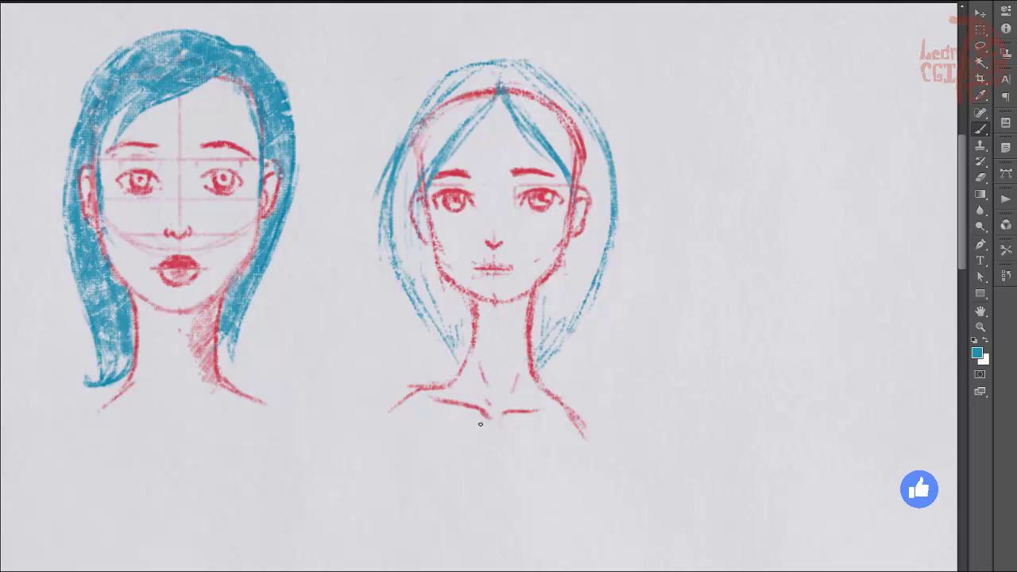
pyautogui.moveTo(472, 82)
pyautogui.mouseDown()
pyautogui.moveTo(400, 212)
pyautogui.moveTo(456, 313)
pyautogui.mouseUp()
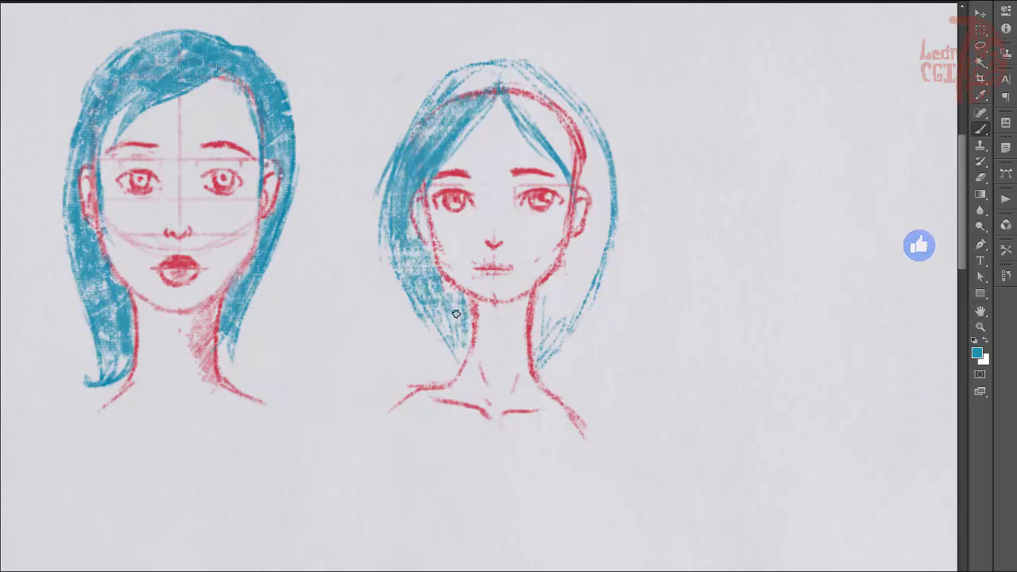
pyautogui.moveTo(556, 342)
pyautogui.mouseDown()
pyautogui.moveTo(601, 209)
pyautogui.moveTo(548, 89)
pyautogui.moveTo(560, 103)
pyautogui.moveTo(456, 83)
pyautogui.mouseUp()
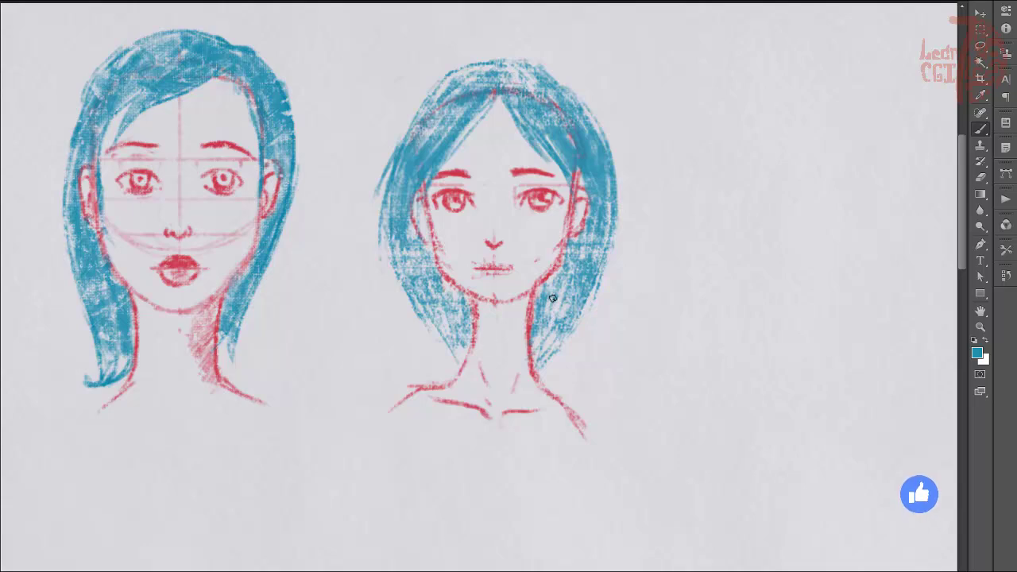
# Go through the brush's transfer, shape dynamics and texture settings, and switch the colour back to red for the third head.
pyautogui.moveTo(635, 350); pyautogui.dragTo(580, 345)
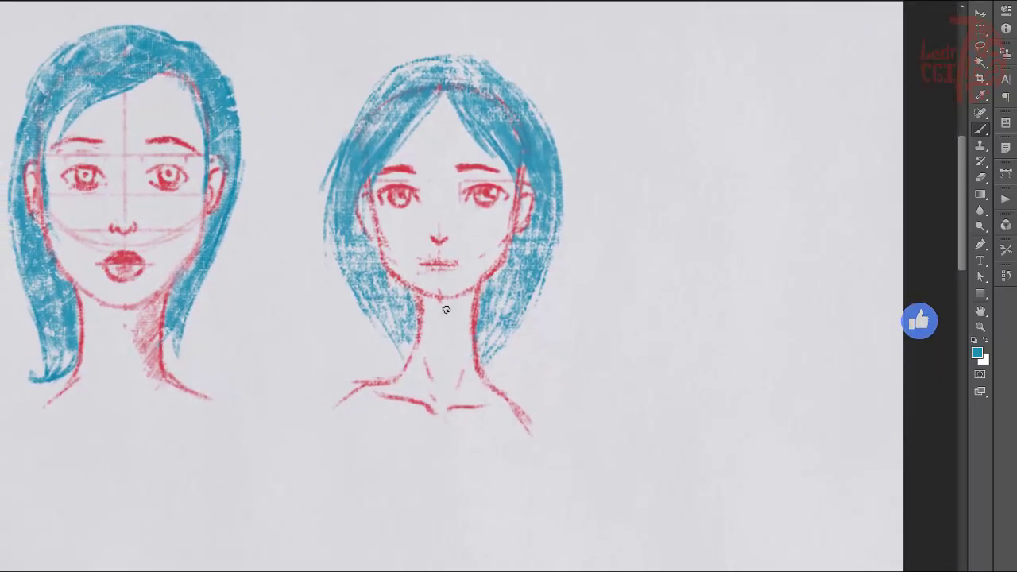
pyautogui.press('F5')
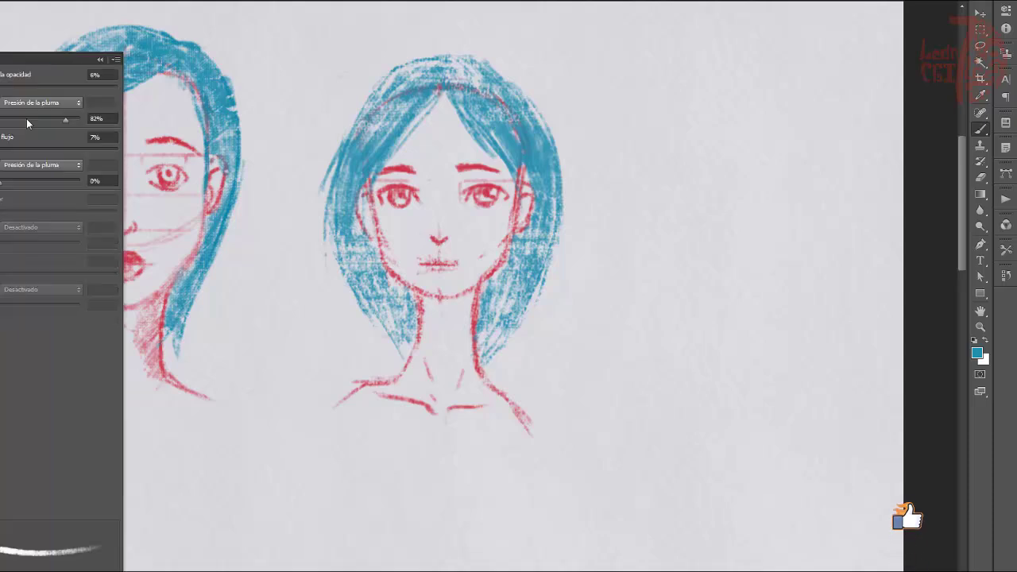
pyautogui.click(0, 105)
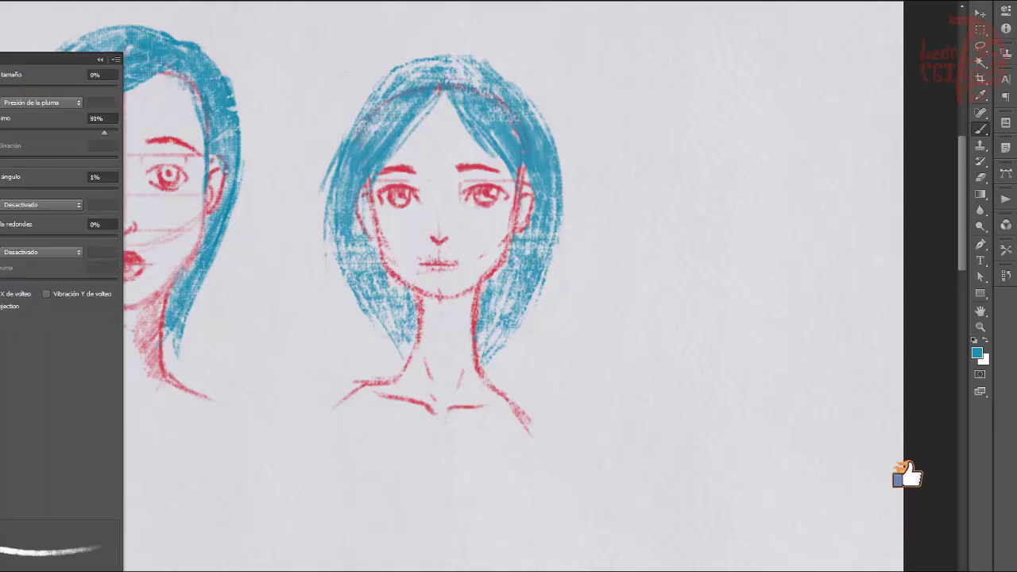
pyautogui.click(0, 91)
pyautogui.click(0, 132)
pyautogui.click(0, 132)
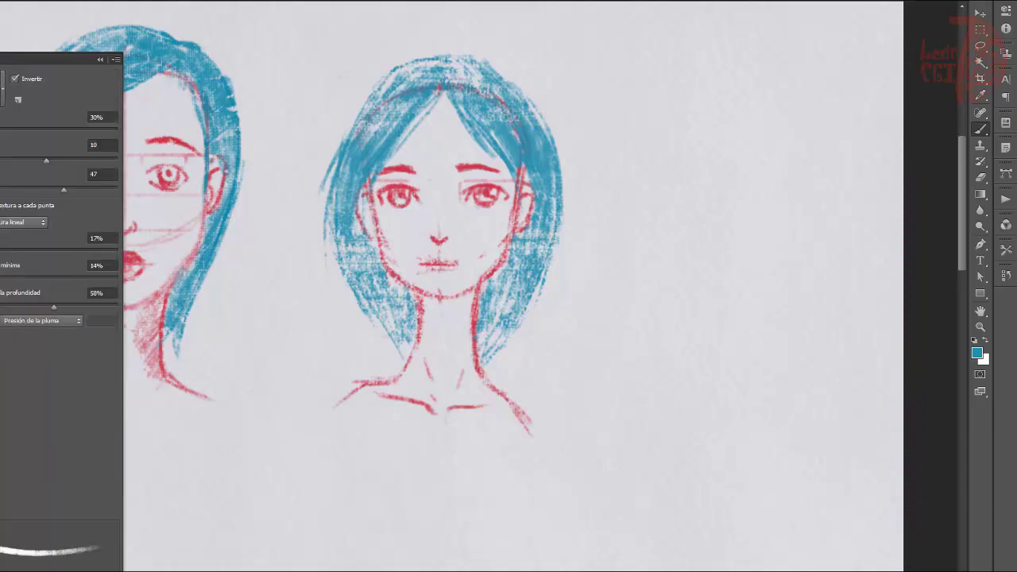
pyautogui.press('F5')
pyautogui.rightClick(596, 193)
pyautogui.press('Return')
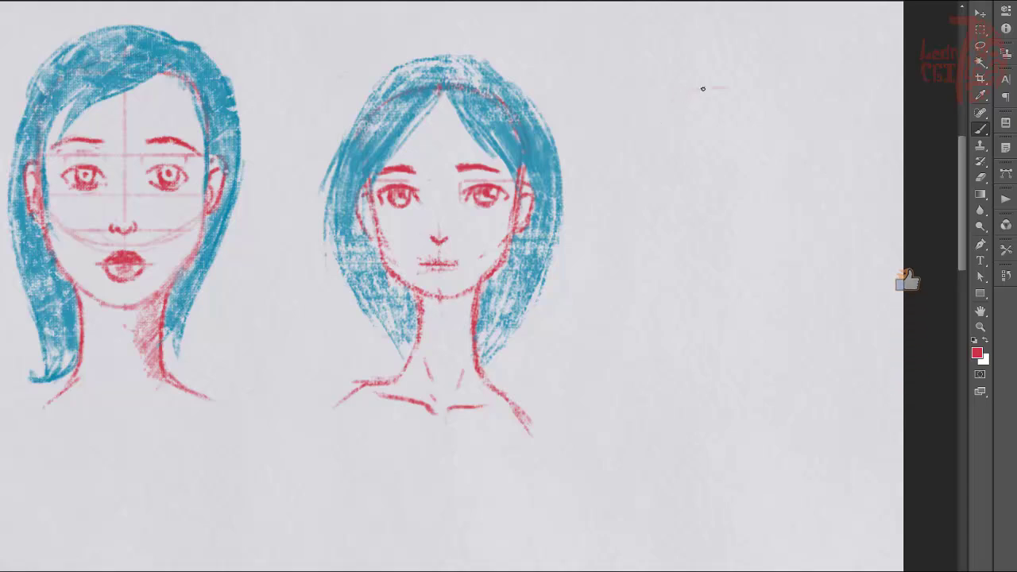
# Sketch a red circle for the third head beside the second figure, with vertical and horizontal guides through its centre.
pyautogui.moveTo(703, 86)
pyautogui.mouseDown()
pyautogui.moveTo(722, 286)
pyautogui.moveTo(823, 161)
pyautogui.moveTo(698, 284)
pyautogui.moveTo(801, 275)
pyautogui.mouseUp()
pyautogui.moveTo(690, 281); pyautogui.dragTo(796, 282)
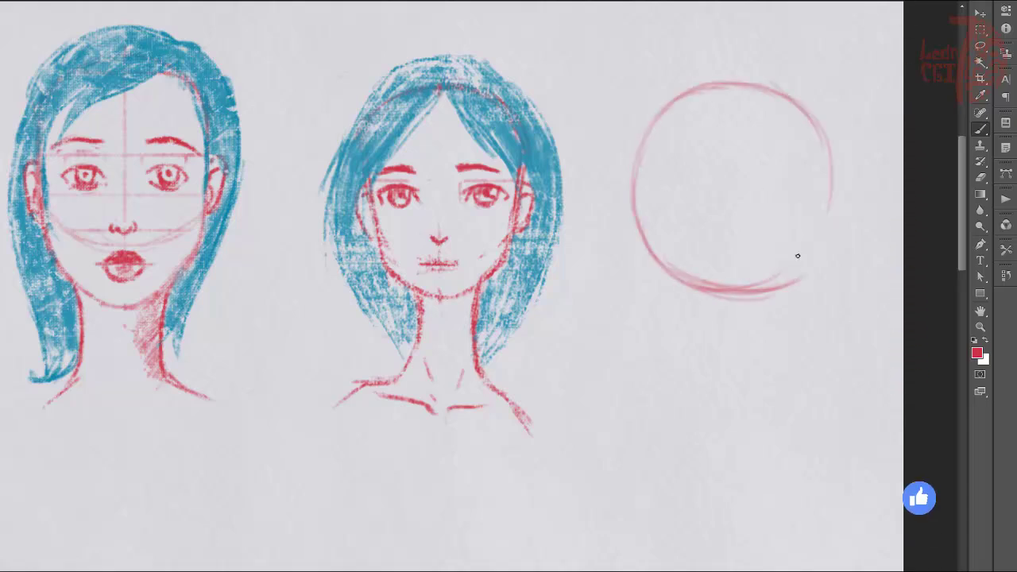
pyautogui.moveTo(734, 291); pyautogui.dragTo(833, 157)
pyautogui.moveTo(636, 157); pyautogui.dragTo(749, 96)
pyautogui.moveTo(680, 106)
pyautogui.mouseDown()
pyautogui.moveTo(774, 92)
pyautogui.moveTo(777, 283)
pyautogui.mouseUp()
pyautogui.moveTo(738, 87); pyautogui.dragTo(740, 300)
pyautogui.moveTo(639, 193); pyautogui.dragTo(826, 188)
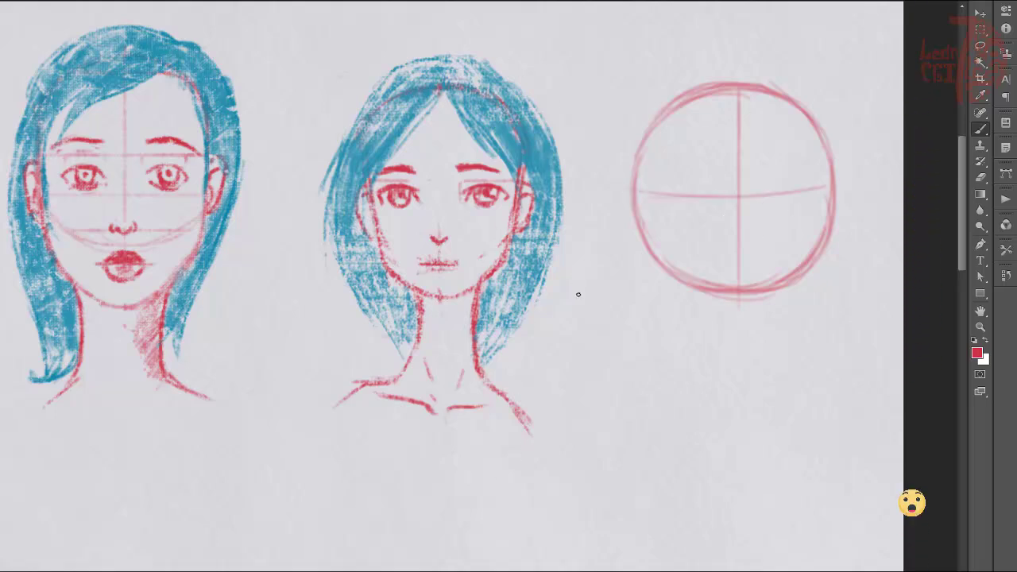
# Fade the third head's circle and guides, and mark the eye-spacing points along the horizontal guide.
pyautogui.moveTo(673, 191); pyautogui.dragTo(725, 252)
pyautogui.moveTo(709, 214)
pyautogui.mouseDown()
pyautogui.moveTo(670, 239)
pyautogui.moveTo(658, 212)
pyautogui.moveTo(706, 268)
pyautogui.mouseUp()
pyautogui.press('b')
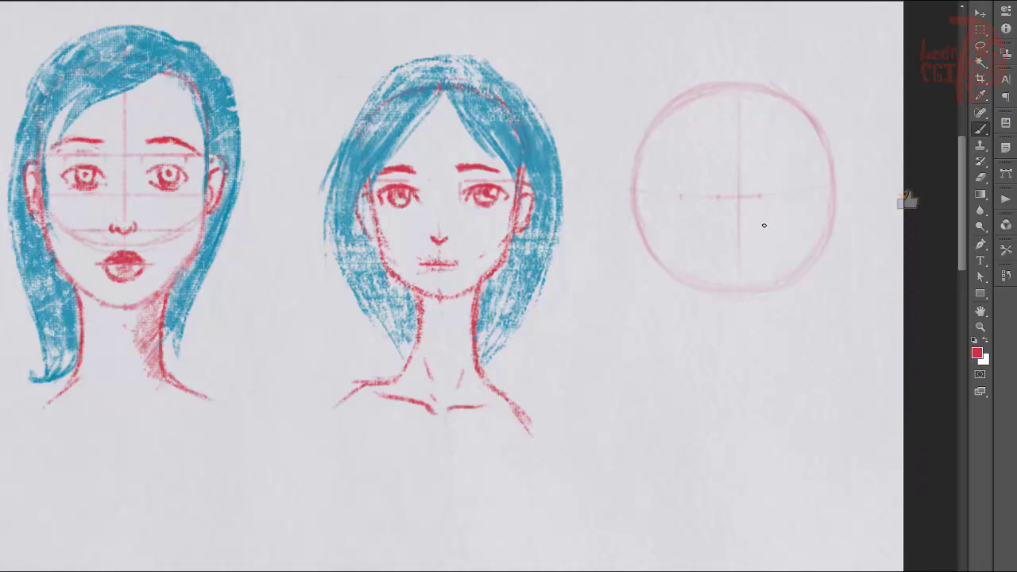
# Draw the third head's eye right of the centre guide, with a high arched lid, round iris and highlighted pupil.
pyautogui.moveTo(763, 226); pyautogui.dragTo(802, 231)
pyautogui.hotkey('ctrl', 'space')
pyautogui.click(719, 249)
pyautogui.moveTo(722, 254); pyautogui.dragTo(666, 314)
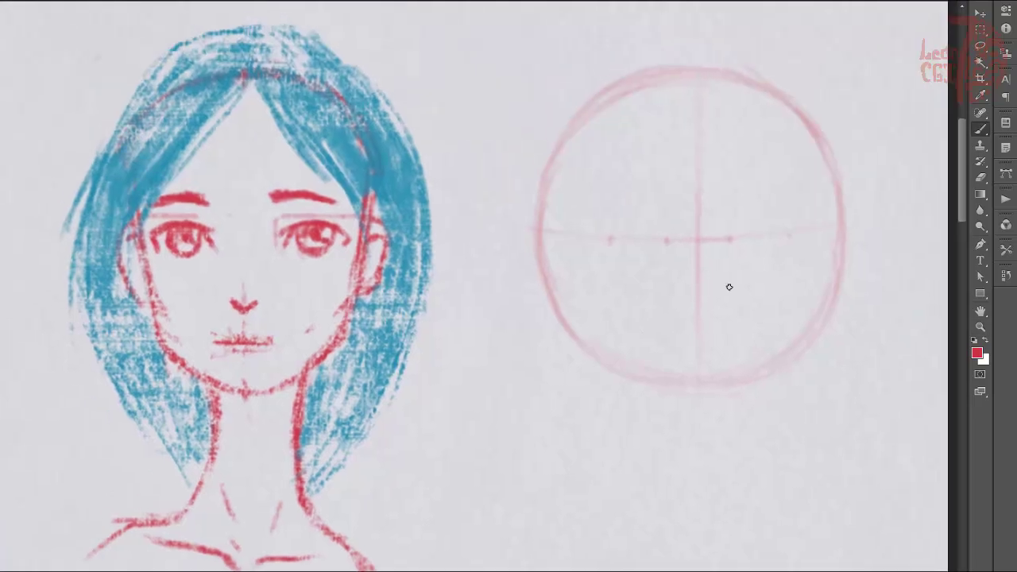
pyautogui.moveTo(730, 282); pyautogui.dragTo(788, 289)
pyautogui.hotkey('ctrl', 'z')
pyautogui.rightClick(769, 322)
pyautogui.press('Return')
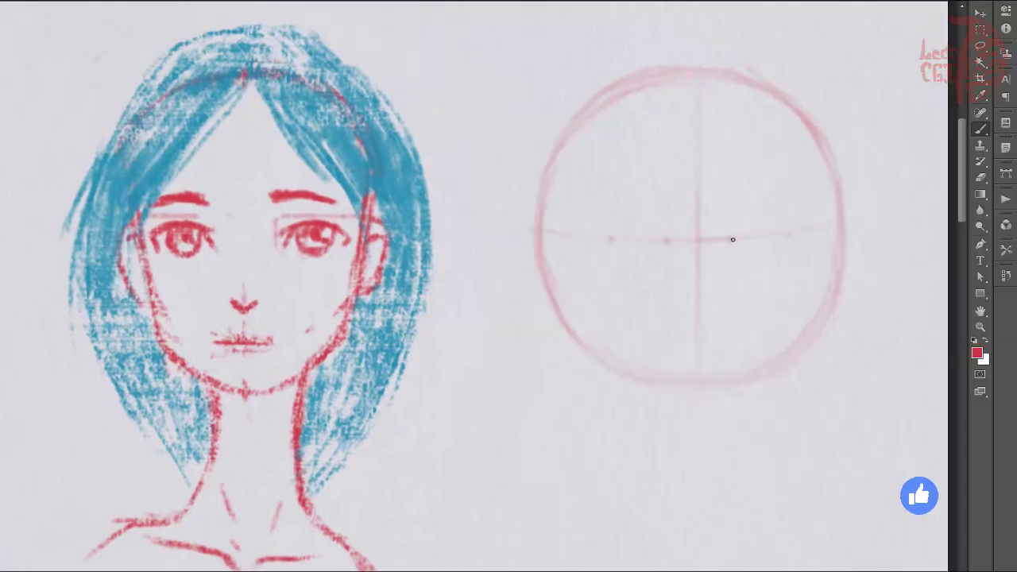
pyautogui.moveTo(736, 246)
pyautogui.mouseDown()
pyautogui.moveTo(733, 259)
pyautogui.moveTo(782, 300)
pyautogui.mouseUp()
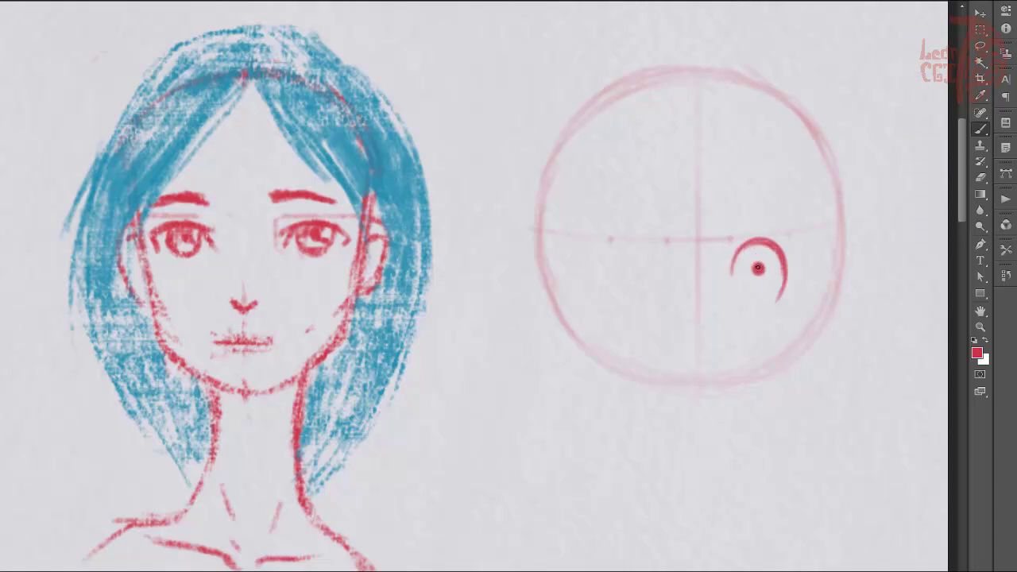
pyautogui.moveTo(757, 267)
pyautogui.mouseDown()
pyautogui.moveTo(769, 265)
pyautogui.moveTo(749, 263)
pyautogui.mouseUp()
pyautogui.hotkey('ctrl', 'z')
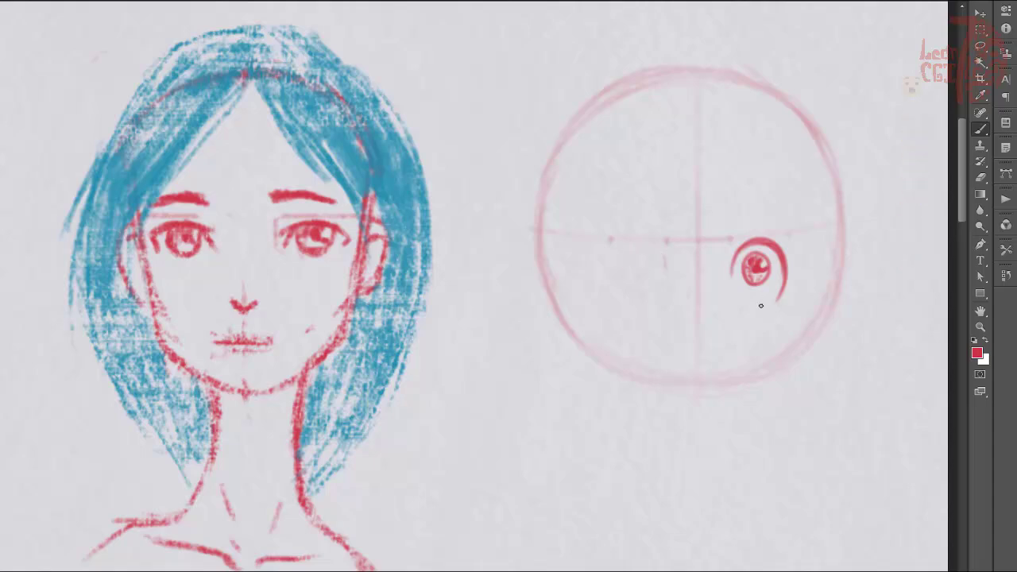
# Draw the matching eye left of the centre guide with an arched upper lid, iris and pupil.
pyautogui.moveTo(612, 293)
pyautogui.mouseDown()
pyautogui.moveTo(654, 285)
pyautogui.moveTo(640, 251)
pyautogui.moveTo(615, 291)
pyautogui.moveTo(626, 247)
pyautogui.moveTo(620, 286)
pyautogui.moveTo(653, 250)
pyautogui.moveTo(644, 245)
pyautogui.moveTo(617, 303)
pyautogui.moveTo(633, 260)
pyautogui.mouseUp()
pyautogui.hotkey('ctrl', 'z')
pyautogui.hotkey('ctrl', 'z')
pyautogui.hotkey('ctrl', 'z')
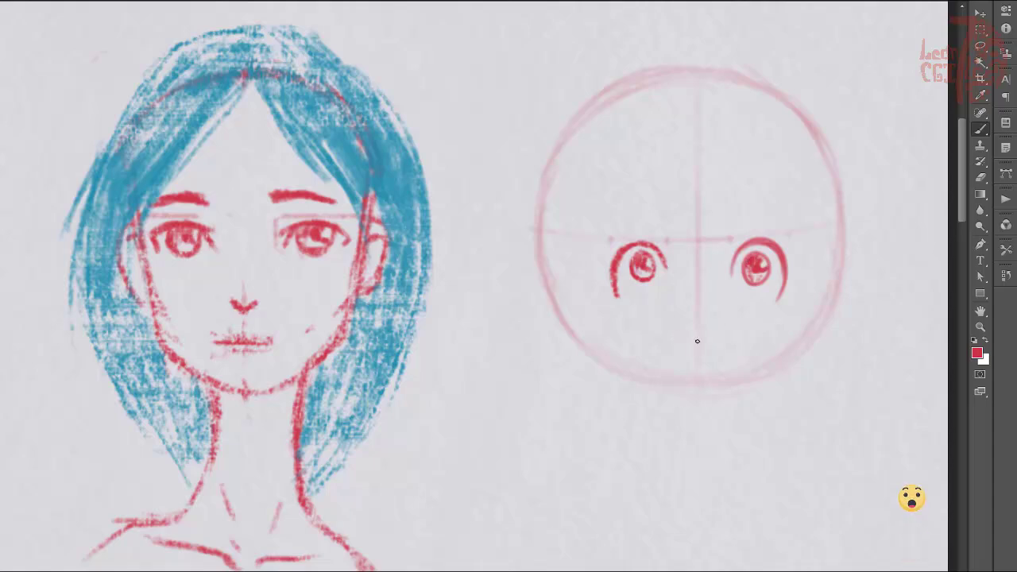
# Erase the lower end of the third head's vertical guide and draw a small nose and full lips beneath it.
pyautogui.press('e')
pyautogui.moveTo(617, 301); pyautogui.dragTo(558, 302)
pyautogui.moveTo(702, 342)
pyautogui.mouseDown()
pyautogui.moveTo(687, 337)
pyautogui.moveTo(699, 344)
pyautogui.mouseUp()
pyautogui.press('b')
pyautogui.press('e')
pyautogui.press('b')
pyautogui.moveTo(692, 311); pyautogui.dragTo(705, 323)
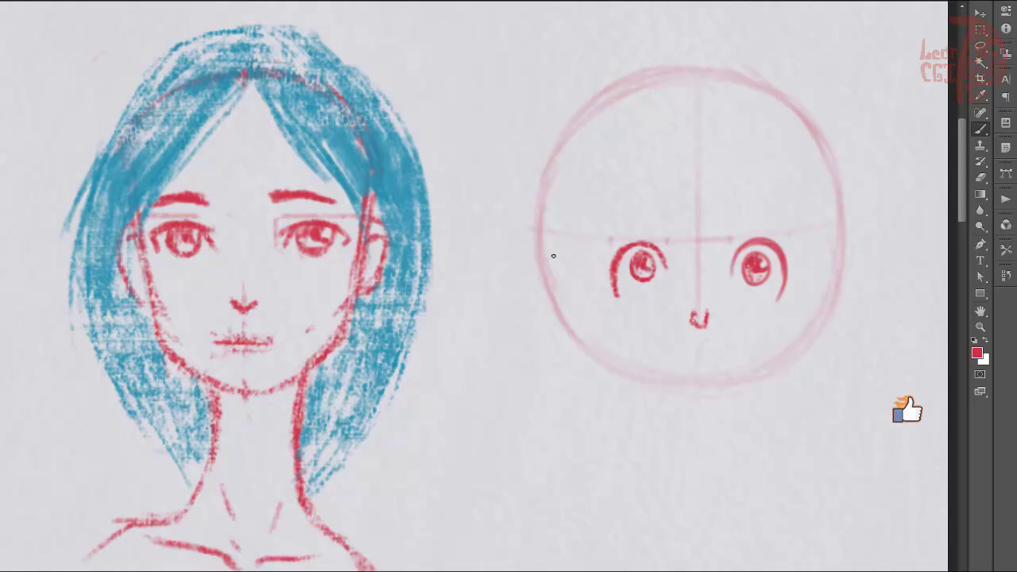
pyautogui.hotkey('ctrl', 'z')
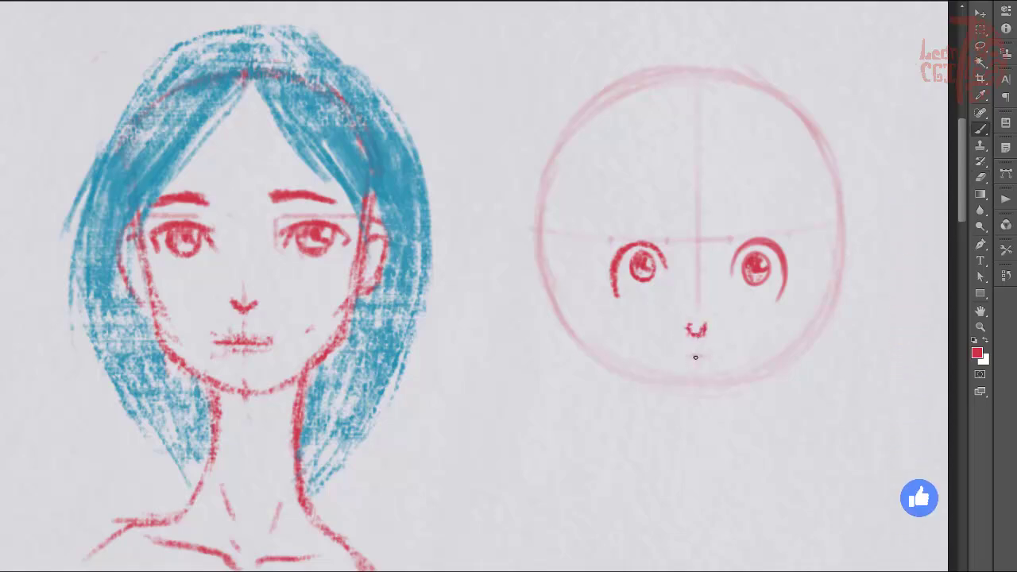
pyautogui.moveTo(694, 360)
pyautogui.mouseDown()
pyautogui.moveTo(712, 358)
pyautogui.moveTo(666, 359)
pyautogui.moveTo(692, 373)
pyautogui.mouseUp()
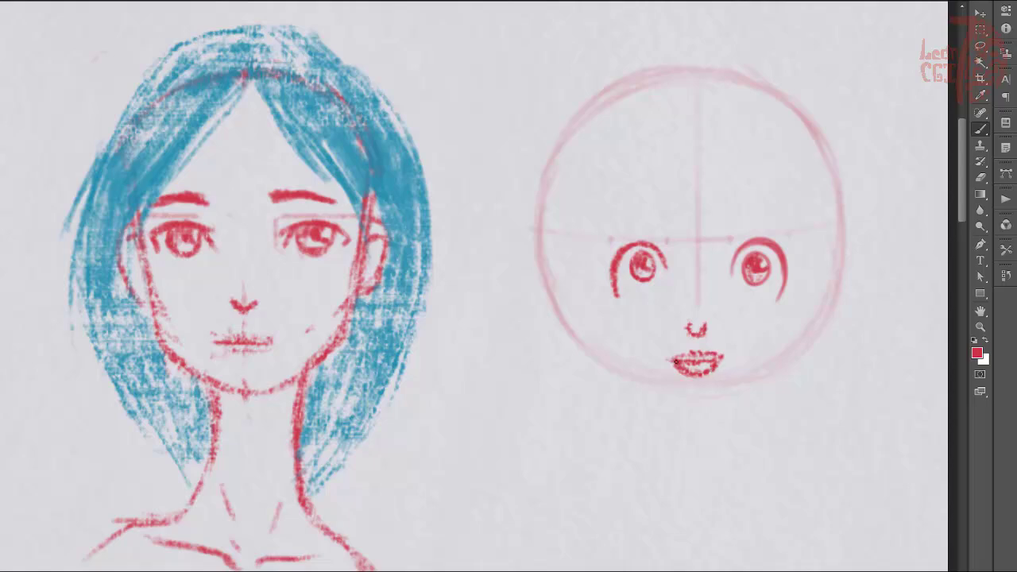
# Replace the third head's nose and full lips with a simple U-shaped nose and a thin smiling mouth.
pyautogui.moveTo(709, 378)
pyautogui.mouseDown()
pyautogui.moveTo(677, 369)
pyautogui.moveTo(724, 340)
pyautogui.moveTo(663, 356)
pyautogui.moveTo(706, 331)
pyautogui.mouseUp()
pyautogui.press('b')
pyautogui.press('F5')
pyautogui.press('F5')
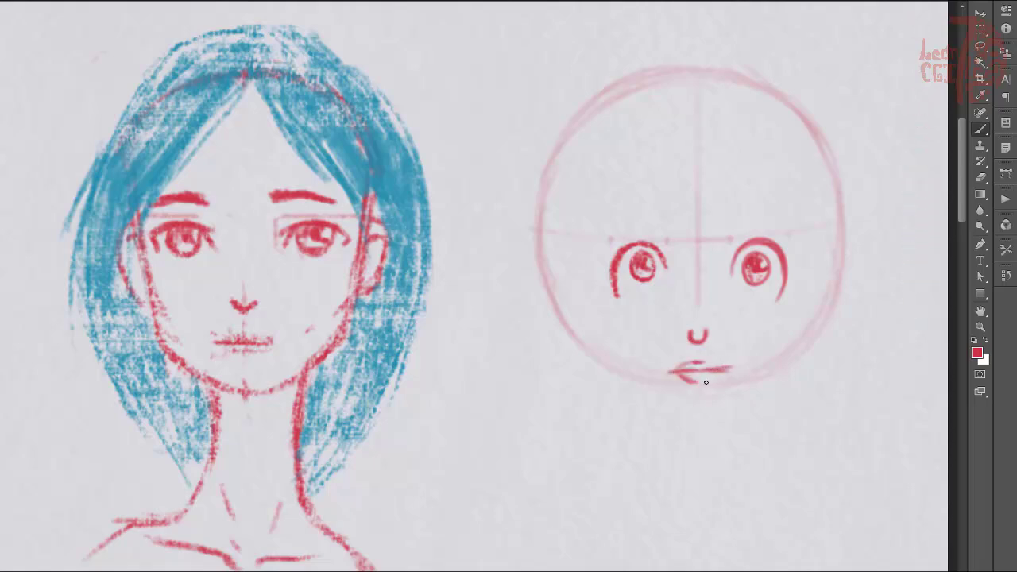
pyautogui.moveTo(711, 379); pyautogui.dragTo(555, 390)
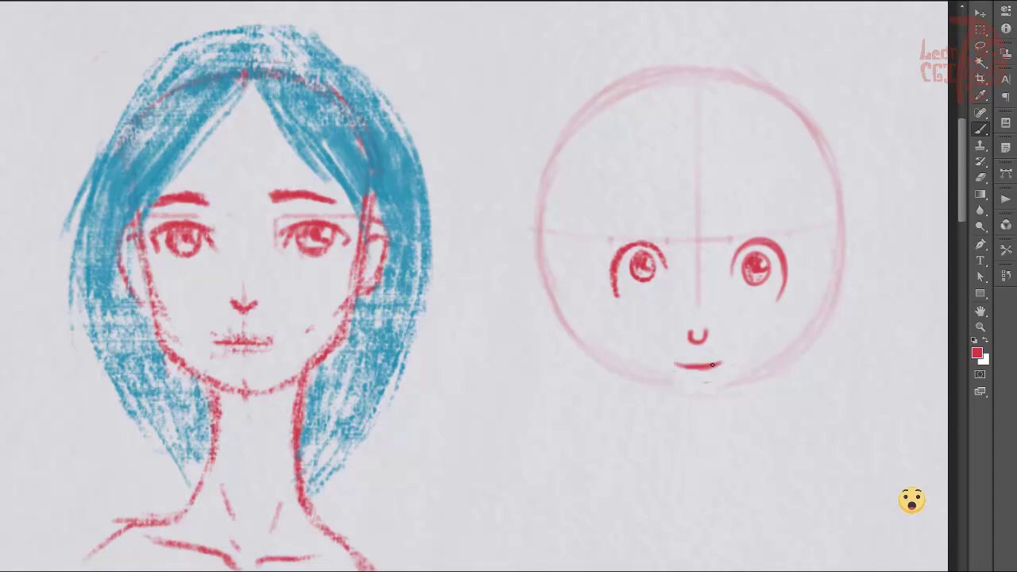
pyautogui.moveTo(582, 303)
pyautogui.mouseDown()
pyautogui.moveTo(435, 360)
pyautogui.moveTo(382, 427)
pyautogui.moveTo(388, 323)
pyautogui.moveTo(440, 375)
pyautogui.mouseUp()
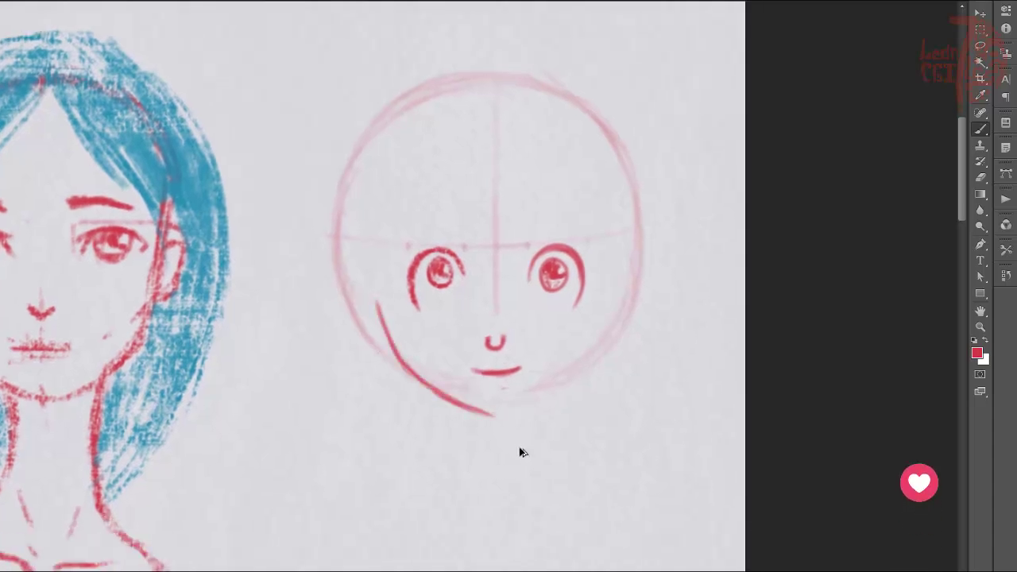
pyautogui.hotkey('ctrl', 'alt', 'z')
pyautogui.hotkey('ctrl', 'alt', 'z')
pyautogui.hotkey('ctrl', 'alt', 'z')
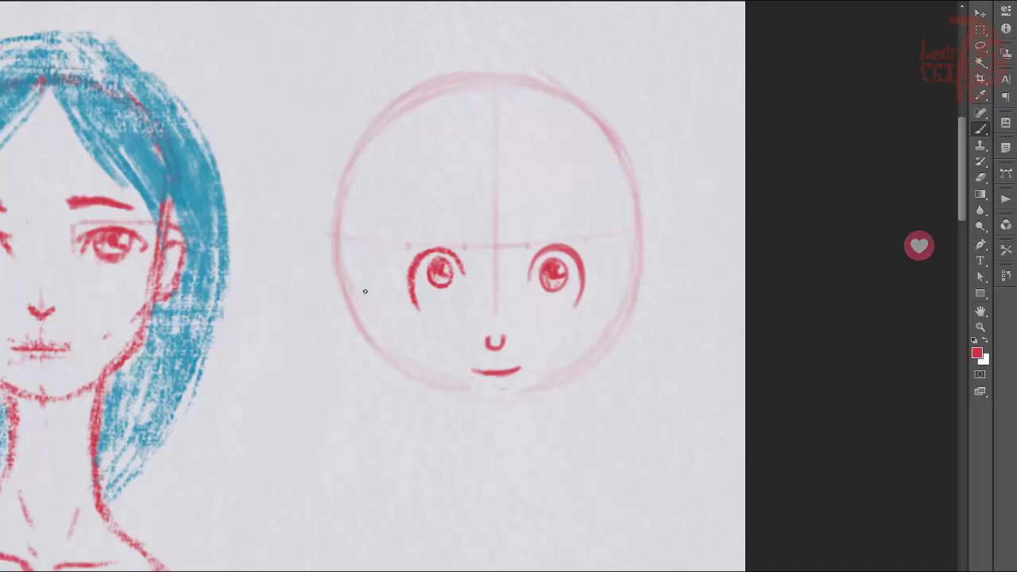
# Draw the third head's rounded jawline from cheek to cheek and two short neck lines below the chin.
pyautogui.moveTo(370, 295)
pyautogui.mouseDown()
pyautogui.moveTo(508, 404)
pyautogui.moveTo(544, 395)
pyautogui.moveTo(586, 354)
pyautogui.moveTo(637, 272)
pyautogui.mouseUp()
pyautogui.moveTo(468, 404); pyautogui.dragTo(468, 434)
pyautogui.moveTo(509, 405); pyautogui.dragTo(508, 441)
pyautogui.moveTo(469, 409); pyautogui.dragTo(469, 439)
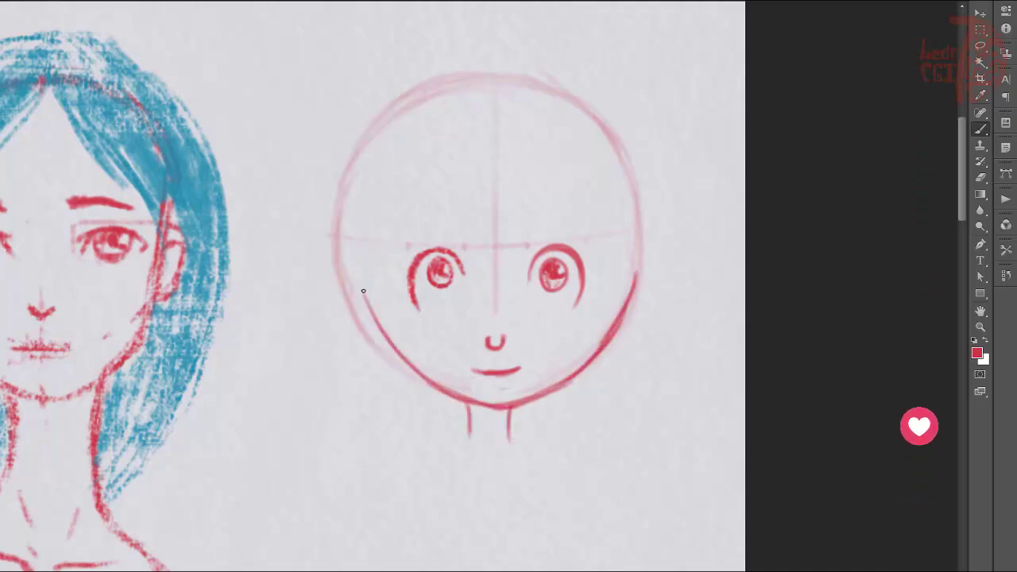
# Add both ears with inner folds to the third head and extend its thin neck into sloping shoulders.
pyautogui.moveTo(338, 274); pyautogui.dragTo(343, 309)
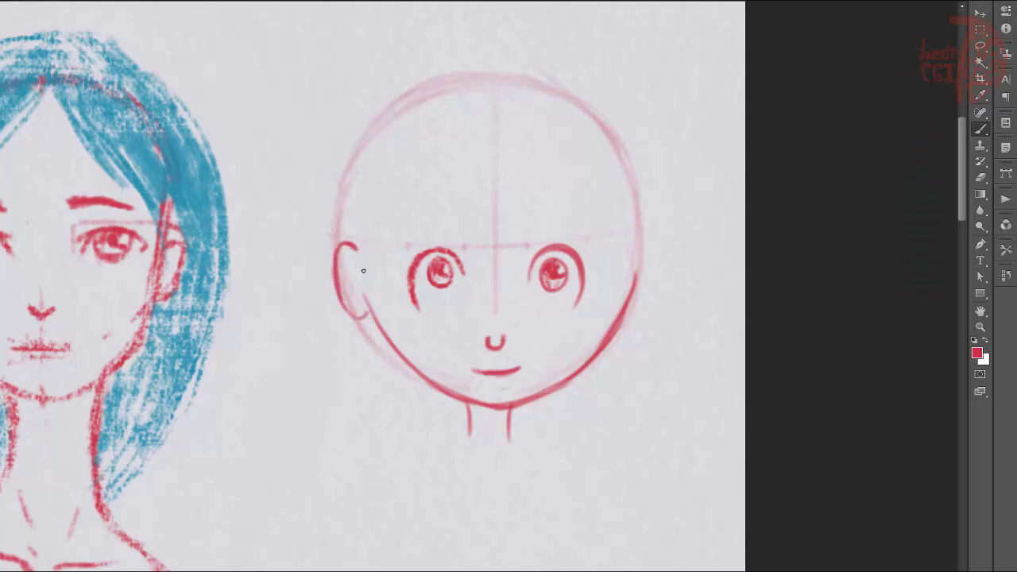
pyautogui.moveTo(636, 237)
pyautogui.mouseDown()
pyautogui.moveTo(660, 255)
pyautogui.moveTo(634, 300)
pyautogui.moveTo(653, 252)
pyautogui.moveTo(646, 276)
pyautogui.mouseUp()
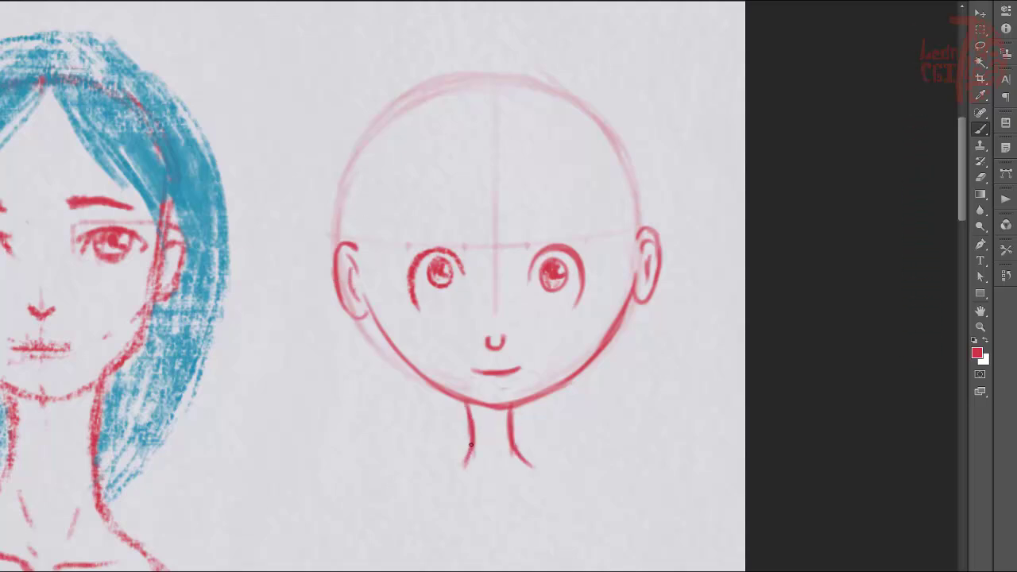
pyautogui.moveTo(387, 320); pyautogui.dragTo(428, 372)
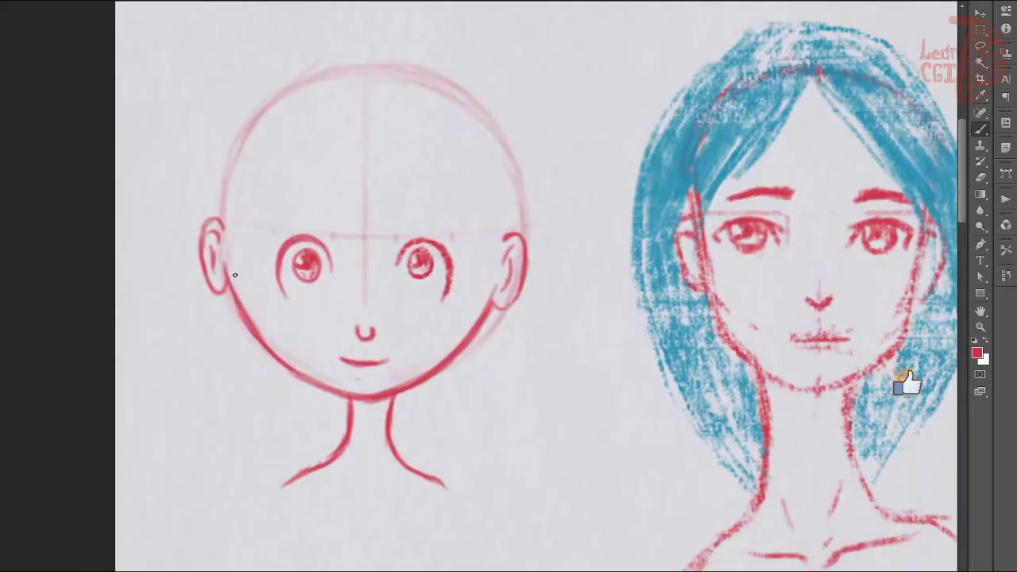
# In the mirrored view, erase the third head's left ear and lower jawline, and redraw the jaw slightly higher.
pyautogui.moveTo(234, 275)
pyautogui.mouseDown()
pyautogui.moveTo(269, 343)
pyautogui.moveTo(308, 377)
pyautogui.moveTo(383, 405)
pyautogui.mouseUp()
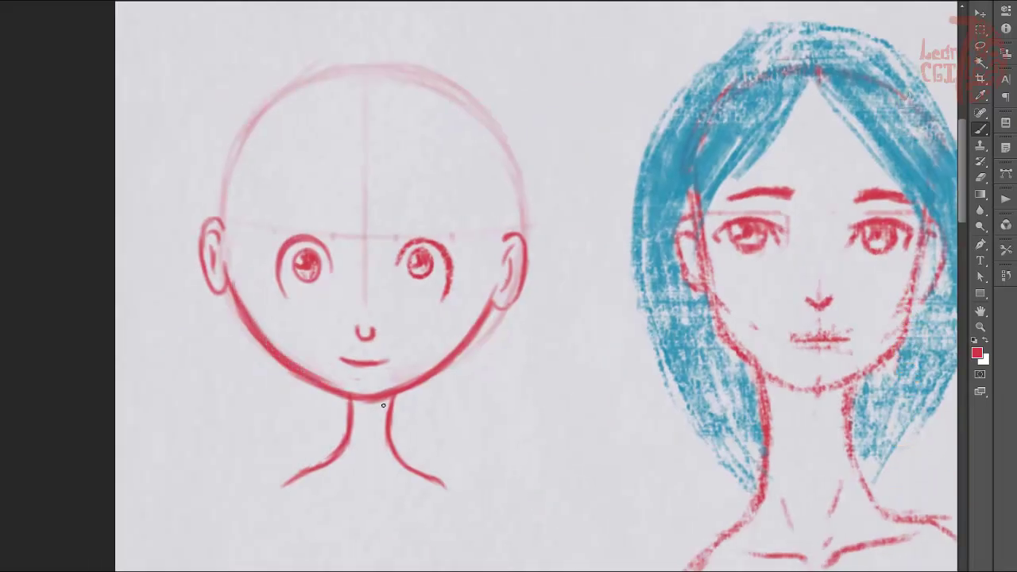
pyautogui.press('e')
pyautogui.moveTo(212, 238)
pyautogui.mouseDown()
pyautogui.moveTo(234, 331)
pyautogui.moveTo(290, 377)
pyautogui.moveTo(341, 402)
pyautogui.moveTo(411, 395)
pyautogui.mouseUp()
pyautogui.press('b')
pyautogui.moveTo(241, 303)
pyautogui.mouseDown()
pyautogui.moveTo(275, 344)
pyautogui.moveTo(404, 385)
pyautogui.moveTo(419, 380)
pyautogui.mouseUp()
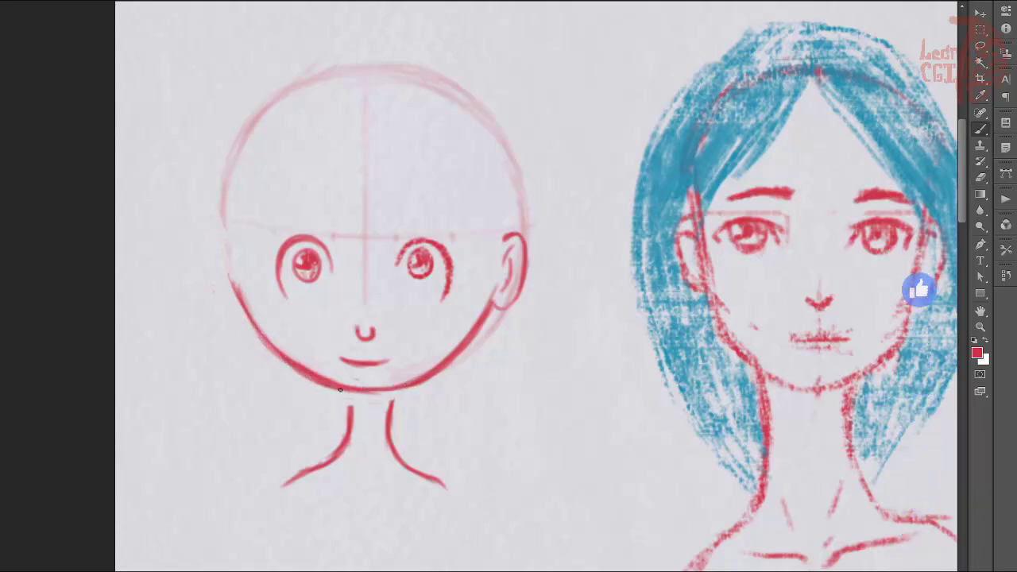
# Extend both neck lines up to the redrawn jaw and redraw the erased ear with its inner fold.
pyautogui.moveTo(343, 389); pyautogui.dragTo(351, 421)
pyautogui.moveTo(395, 387); pyautogui.dragTo(387, 430)
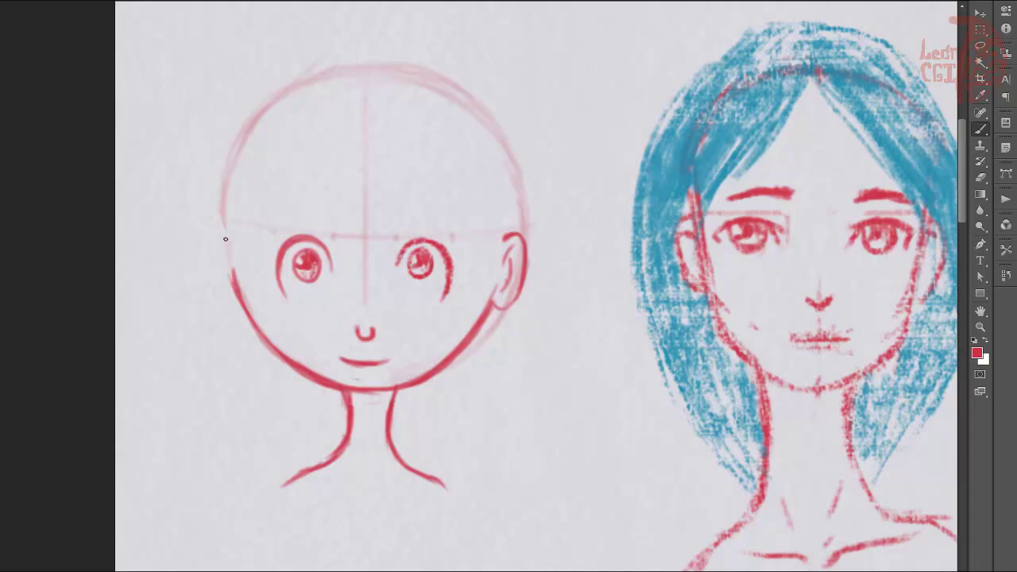
pyautogui.moveTo(207, 257); pyautogui.dragTo(231, 303)
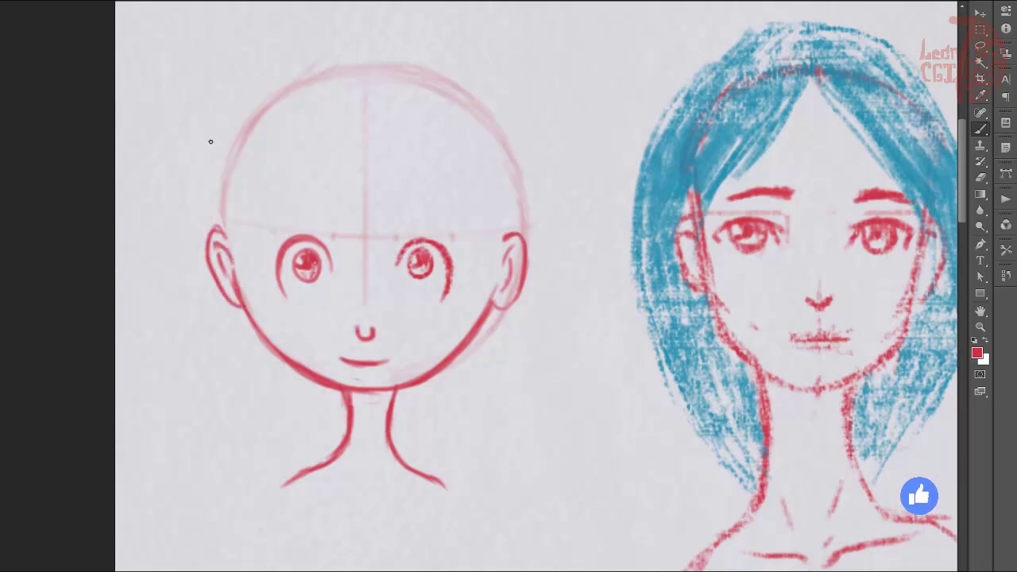
# Sample the neighbouring head's blue hair colour and draw the third head's side-swept fringe from the parting to the left temple.
pyautogui.keyDown('alt'); pyautogui.click(712, 146); pyautogui.keyUp('alt')
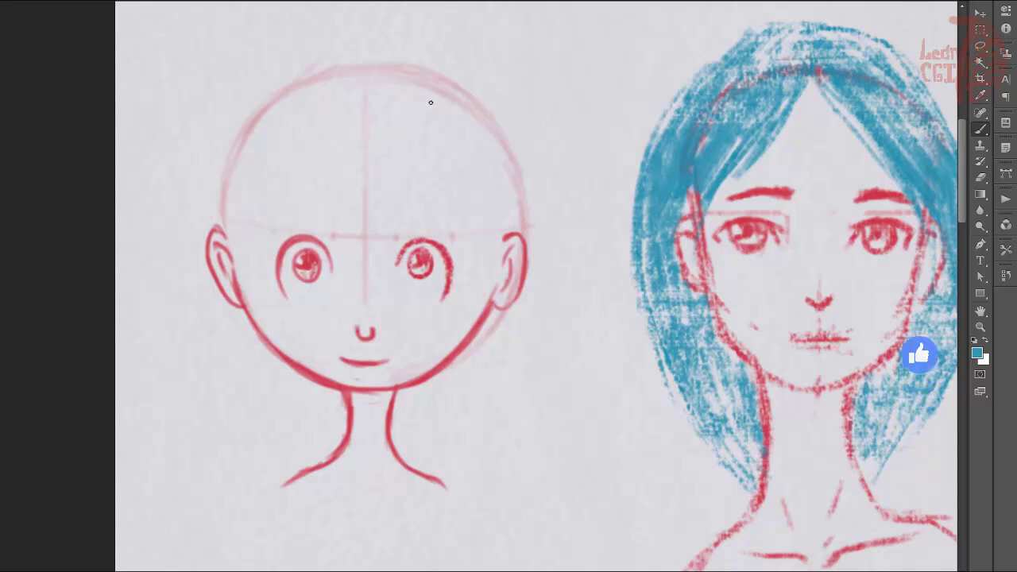
pyautogui.moveTo(443, 86); pyautogui.dragTo(256, 298)
pyautogui.hotkey('ctrl', 'z')
pyautogui.moveTo(461, 86)
pyautogui.mouseDown()
pyautogui.moveTo(296, 315)
pyautogui.moveTo(402, 169)
pyautogui.moveTo(258, 299)
pyautogui.mouseUp()
pyautogui.moveTo(286, 173); pyautogui.dragTo(275, 248)
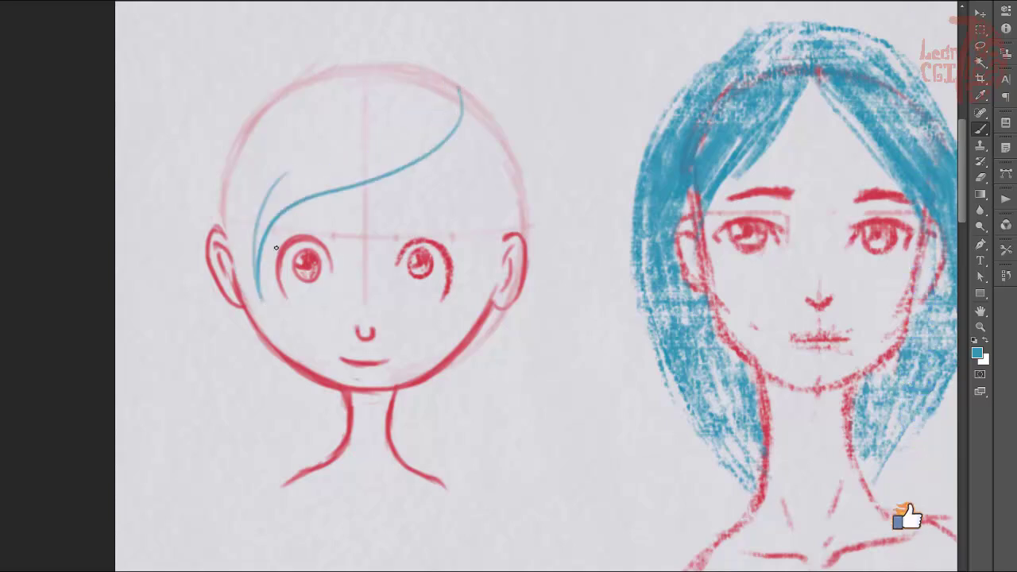
# Draw a blue strand from the parting past the right ear and add tapered side locks in front of both ears.
pyautogui.moveTo(462, 89); pyautogui.dragTo(511, 297)
pyautogui.hotkey('ctrl', 'z')
pyautogui.moveTo(461, 88); pyautogui.dragTo(535, 304)
pyautogui.moveTo(487, 160)
pyautogui.mouseDown()
pyautogui.moveTo(497, 275)
pyautogui.moveTo(475, 338)
pyautogui.mouseUp()
pyautogui.moveTo(490, 199); pyautogui.dragTo(473, 340)
pyautogui.moveTo(256, 226); pyautogui.dragTo(249, 321)
pyautogui.moveTo(242, 261); pyautogui.dragTo(254, 340)
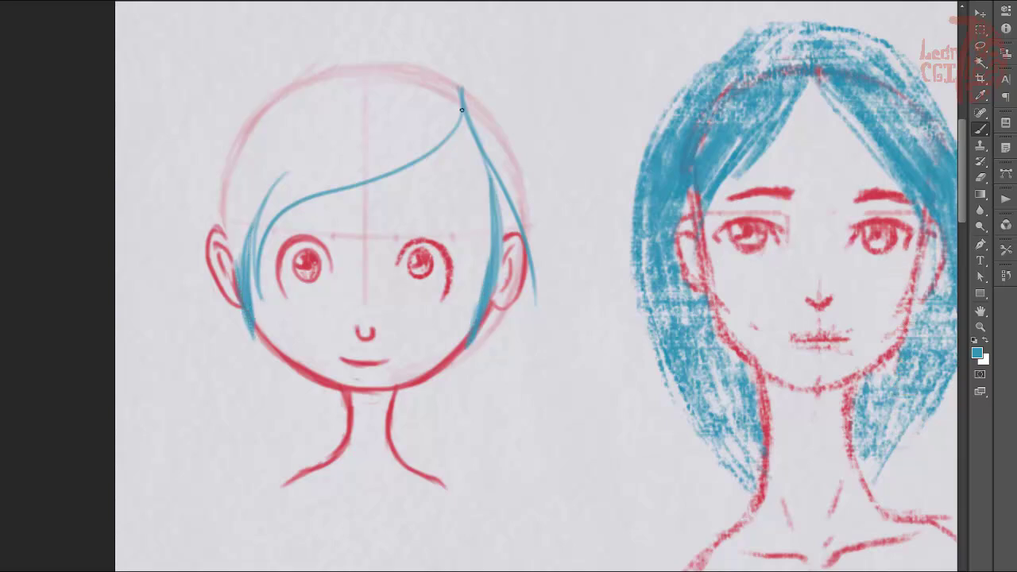
# Add a second, lower fringe line following the first sweep from the parting to above the left eye.
pyautogui.moveTo(464, 112); pyautogui.dragTo(305, 224)
pyautogui.hotkey('ctrl', 'z')
pyautogui.hotkey('ctrl', 'z')
pyautogui.moveTo(454, 131); pyautogui.dragTo(275, 246)
pyautogui.moveTo(305, 201); pyautogui.dragTo(275, 244)
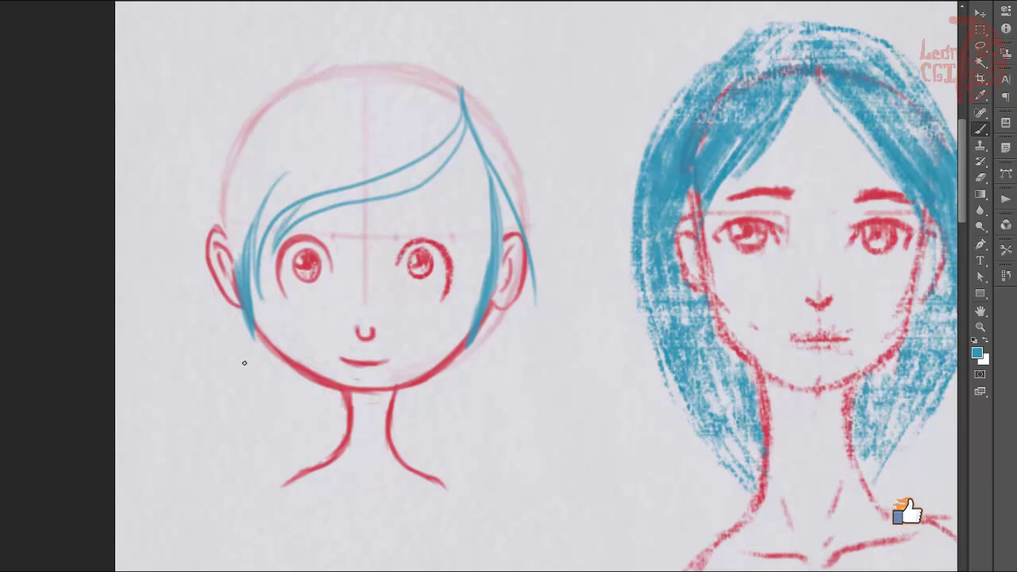
# Draw the outer hair contour down the third head's left side and up over the crown.
pyautogui.moveTo(187, 232); pyautogui.dragTo(208, 376)
pyautogui.moveTo(180, 276)
pyautogui.mouseDown()
pyautogui.moveTo(219, 401)
pyautogui.moveTo(256, 436)
pyautogui.mouseUp()
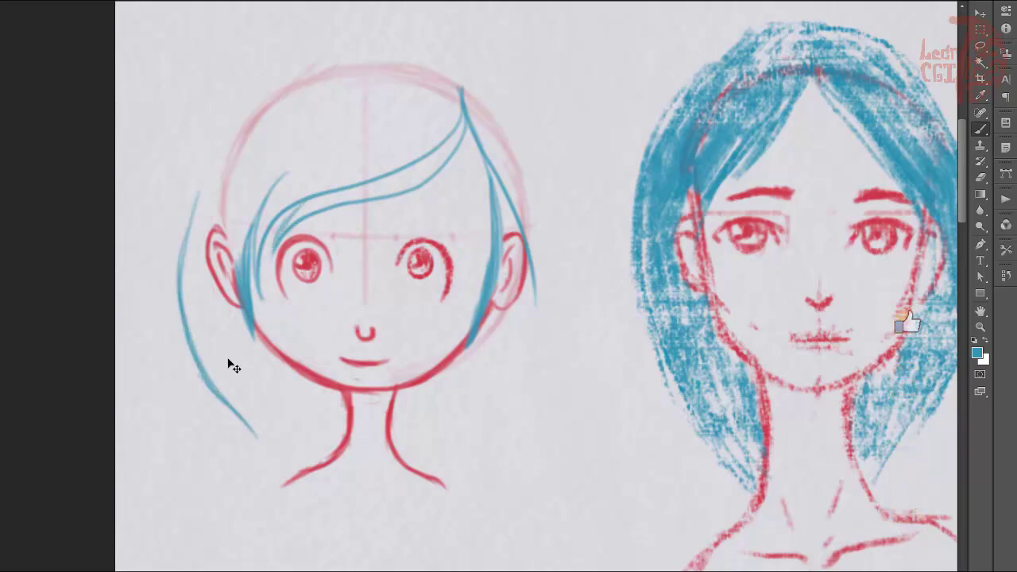
pyautogui.hotkey('ctrl', 'z')
pyautogui.moveTo(184, 244)
pyautogui.mouseDown()
pyautogui.moveTo(248, 430)
pyautogui.moveTo(199, 455)
pyautogui.moveTo(238, 456)
pyautogui.mouseUp()
pyautogui.hotkey('ctrl', 'z')
pyautogui.hotkey('ctrl', 'z')
pyautogui.hotkey('ctrl', 'z')
pyautogui.moveTo(181, 276); pyautogui.dragTo(237, 459)
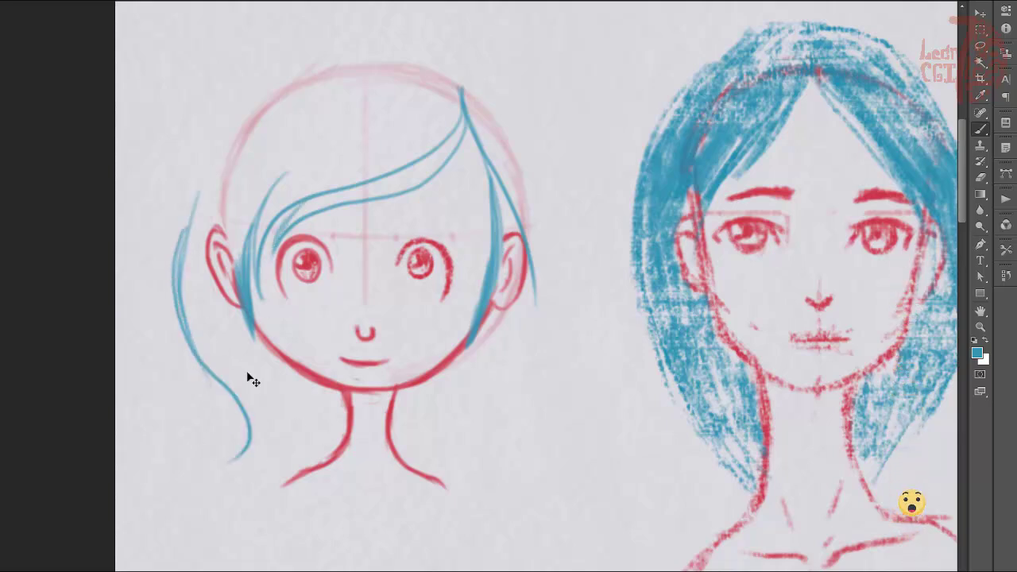
pyautogui.hotkey('ctrl', 'z')
pyautogui.hotkey('ctrl', 'z')
pyautogui.moveTo(184, 243)
pyautogui.mouseDown()
pyautogui.moveTo(274, 454)
pyautogui.moveTo(277, 416)
pyautogui.moveTo(295, 432)
pyautogui.moveTo(327, 421)
pyautogui.moveTo(238, 105)
pyautogui.moveTo(365, 29)
pyautogui.moveTo(446, 44)
pyautogui.mouseUp()
pyautogui.hotkey('ctrl', 'z')
# Draw the outer hair contour from the parting down the third head's right side, curving in to the shoulder.
pyautogui.moveTo(517, 96)
pyautogui.mouseDown()
pyautogui.moveTo(480, 418)
pyautogui.moveTo(563, 258)
pyautogui.mouseUp()
pyautogui.moveTo(542, 163); pyautogui.dragTo(548, 317)
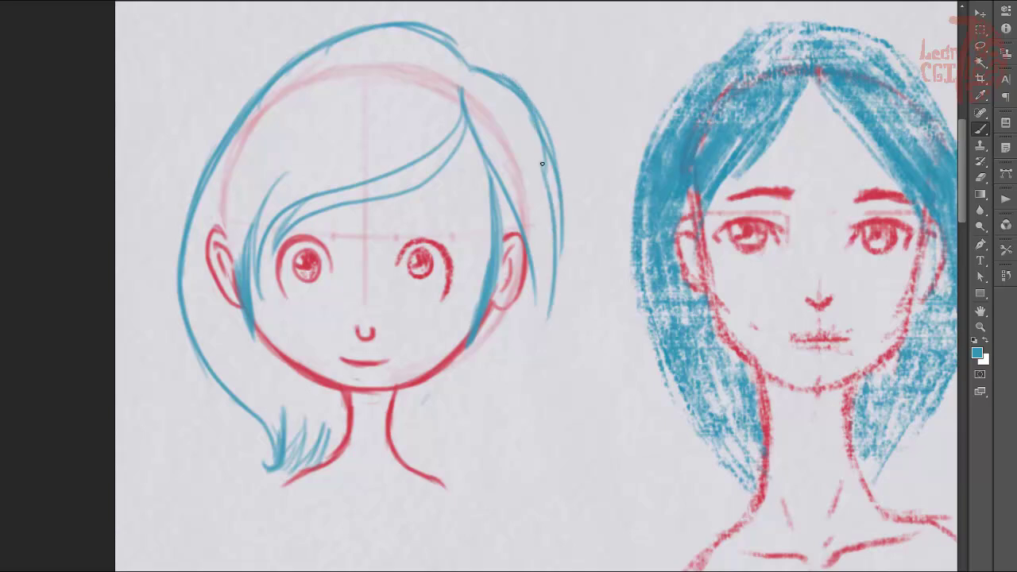
pyautogui.moveTo(527, 99); pyautogui.dragTo(543, 309)
pyautogui.moveTo(501, 78); pyautogui.dragTo(549, 280)
pyautogui.moveTo(534, 178); pyautogui.dragTo(531, 329)
pyautogui.moveTo(549, 207); pyautogui.dragTo(511, 362)
pyautogui.moveTo(545, 280); pyautogui.dragTo(429, 451)
# Erase the flicked hair ends above the left shoulder and stray contour marks, and reinforce the right hair contour.
pyautogui.press('e')
pyautogui.moveTo(274, 413)
pyautogui.mouseDown()
pyautogui.moveTo(283, 447)
pyautogui.moveTo(263, 465)
pyautogui.moveTo(300, 464)
pyautogui.mouseUp()
pyautogui.moveTo(555, 318)
pyautogui.mouseDown()
pyautogui.moveTo(549, 172)
pyautogui.moveTo(506, 372)
pyautogui.mouseUp()
pyautogui.press('b')
pyautogui.moveTo(513, 94); pyautogui.dragTo(542, 168)
pyautogui.moveTo(528, 116); pyautogui.dragTo(549, 269)
pyautogui.moveTo(451, 436); pyautogui.dragTo(409, 459)
# Draw a long pointed lock from the left shoulder up to the crown contour and erase the shorter hair line inside it.
pyautogui.moveTo(326, 456); pyautogui.dragTo(264, 571)
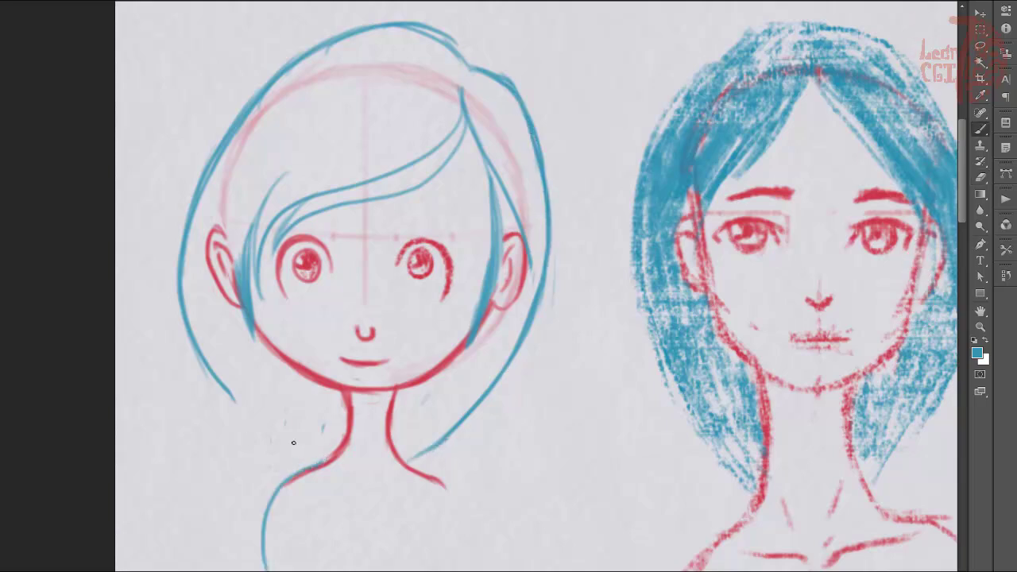
pyautogui.moveTo(196, 312); pyautogui.dragTo(264, 570)
pyautogui.hotkey('ctrl', 'z')
pyautogui.moveTo(160, 345)
pyautogui.mouseDown()
pyautogui.moveTo(259, 571)
pyautogui.moveTo(184, 281)
pyautogui.mouseUp()
pyautogui.hotkey('ctrl', 'z')
pyautogui.hotkey('ctrl', 'z')
pyautogui.moveTo(255, 570); pyautogui.dragTo(171, 290)
pyautogui.moveTo(176, 429); pyautogui.dragTo(172, 287)
pyautogui.moveTo(177, 379); pyautogui.dragTo(213, 165)
pyautogui.press('e')
pyautogui.moveTo(232, 399); pyautogui.dragTo(181, 286)
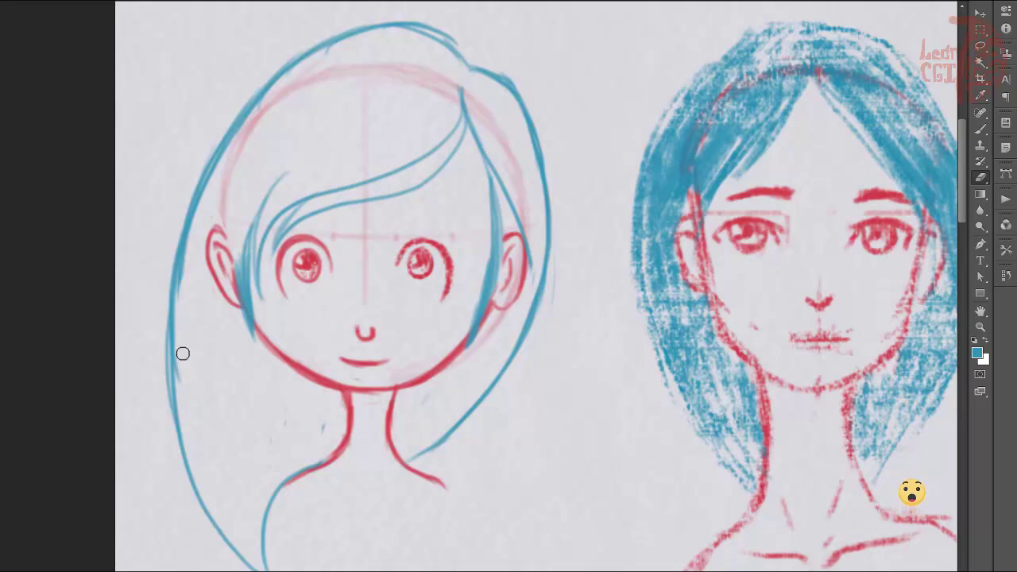
# Restore the unmirrored view, sample red from the second head's eyebrow, and draw curved eyebrows above the third head's eyes.
pyautogui.press('b')
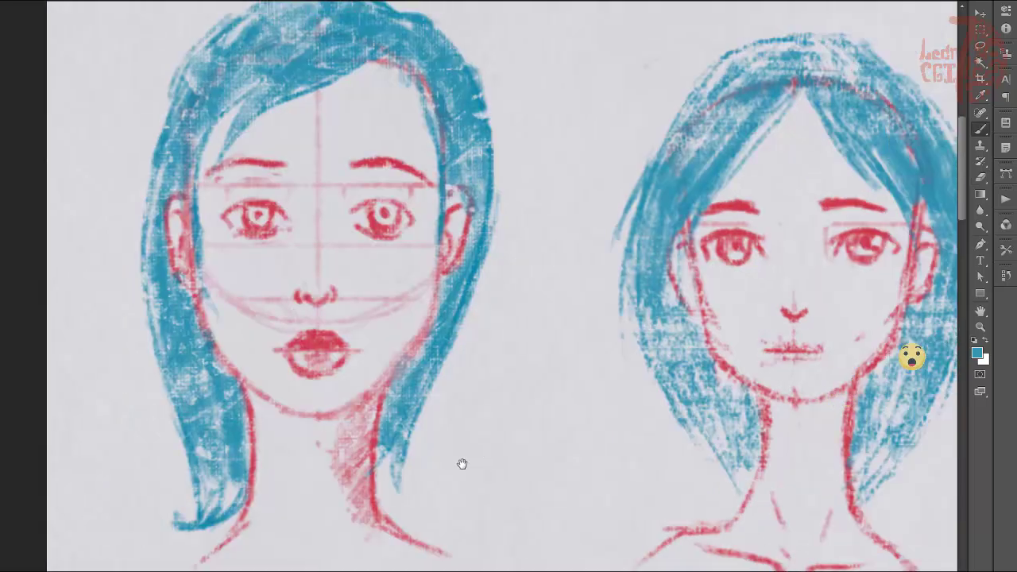
pyautogui.moveTo(461, 463); pyautogui.dragTo(411, 477)
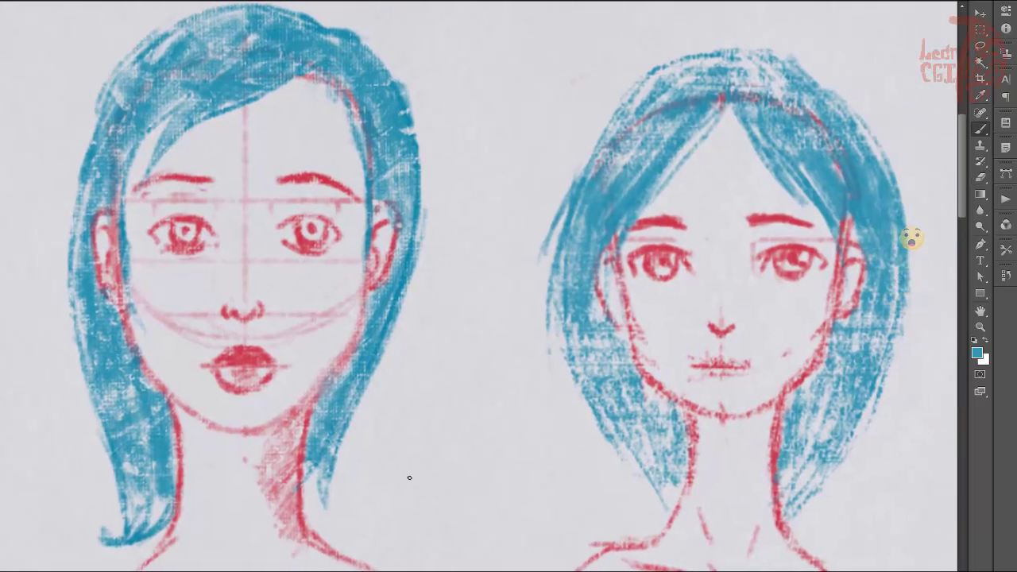
pyautogui.scroll(-3, 413, 429)
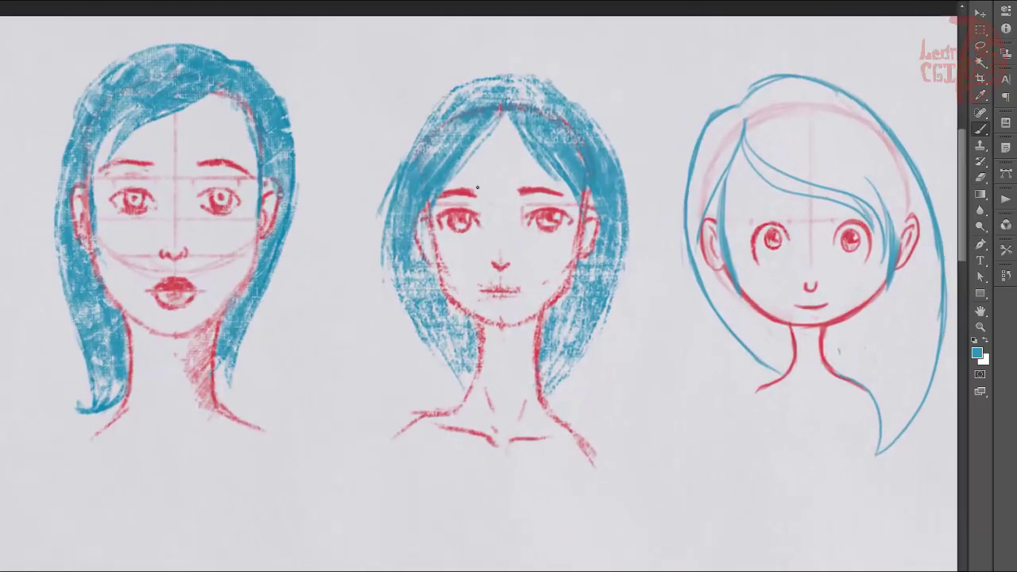
pyautogui.keyDown('alt'); pyautogui.click(517, 171); pyautogui.keyUp('alt')
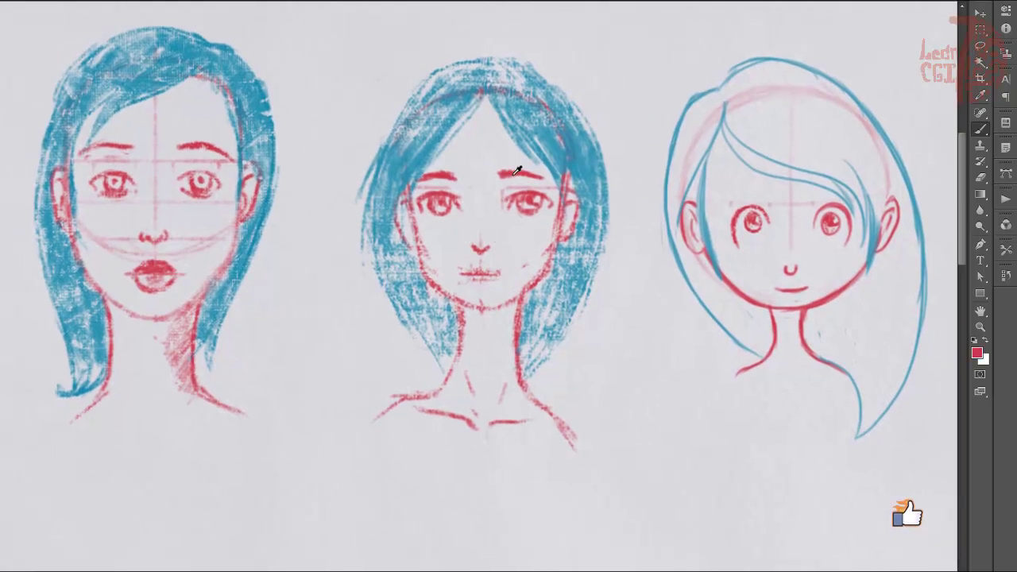
pyautogui.moveTo(731, 189); pyautogui.dragTo(766, 185)
# With a textured red brush, shade the third head's neck, eyelids, nose sides and cheek, plus the second head's neck and eyelids.
pyautogui.press('F5')
pyautogui.press('F5')
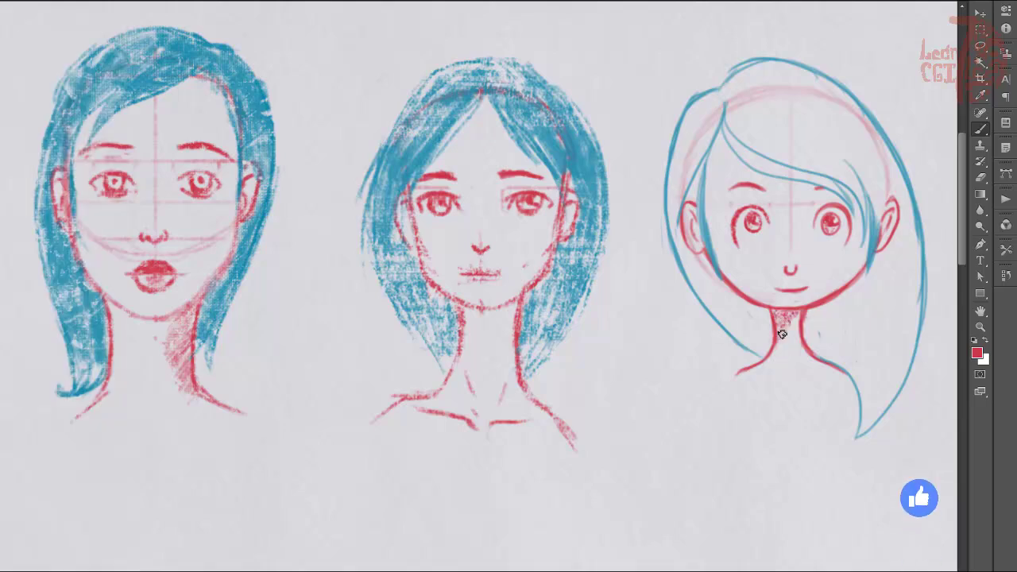
pyautogui.moveTo(770, 292)
pyautogui.mouseDown()
pyautogui.moveTo(853, 275)
pyautogui.moveTo(810, 295)
pyautogui.moveTo(850, 262)
pyautogui.moveTo(860, 209)
pyautogui.mouseUp()
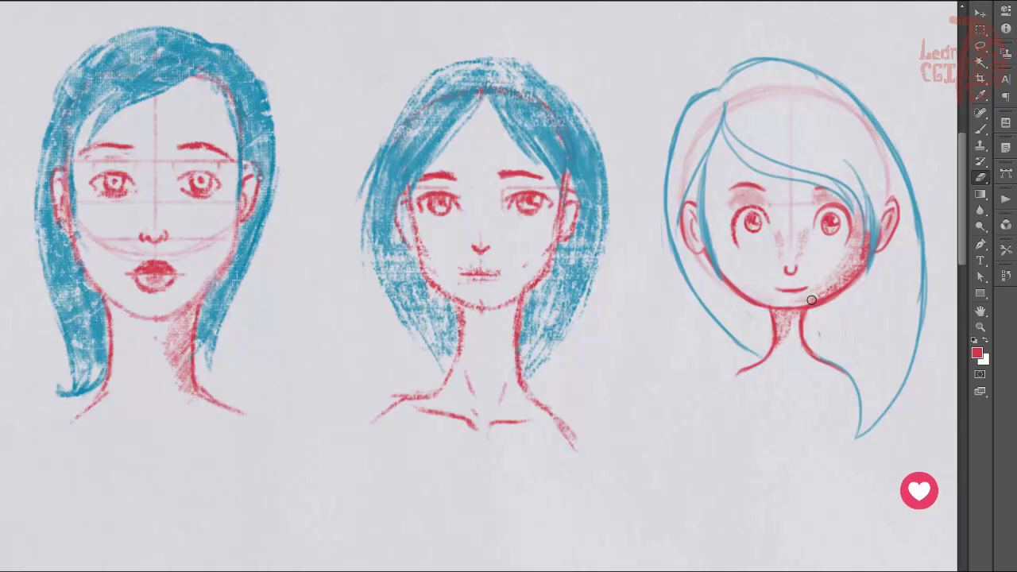
pyautogui.press('b')
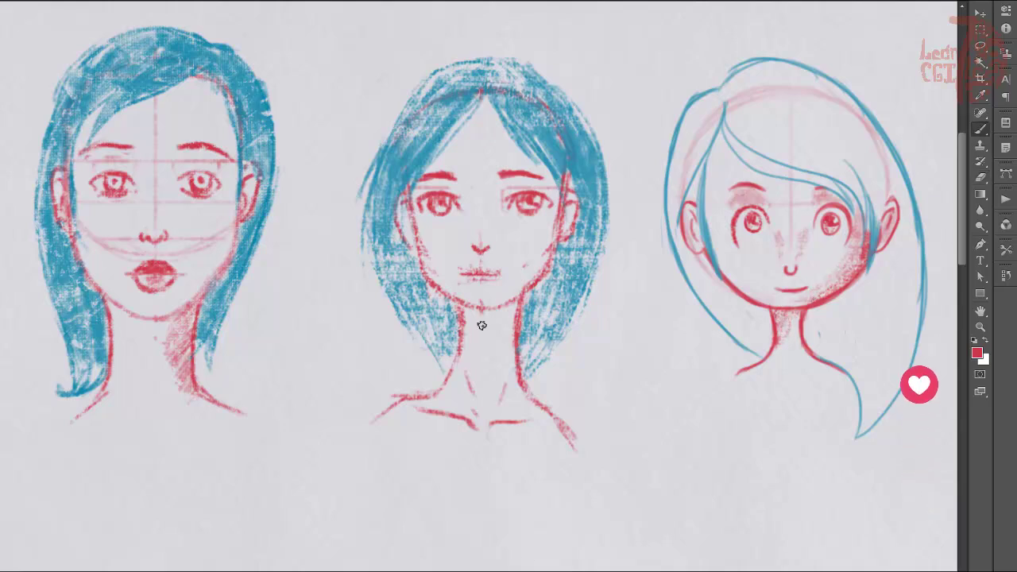
pyautogui.moveTo(493, 315)
pyautogui.mouseDown()
pyautogui.moveTo(475, 339)
pyautogui.moveTo(465, 322)
pyautogui.mouseUp()
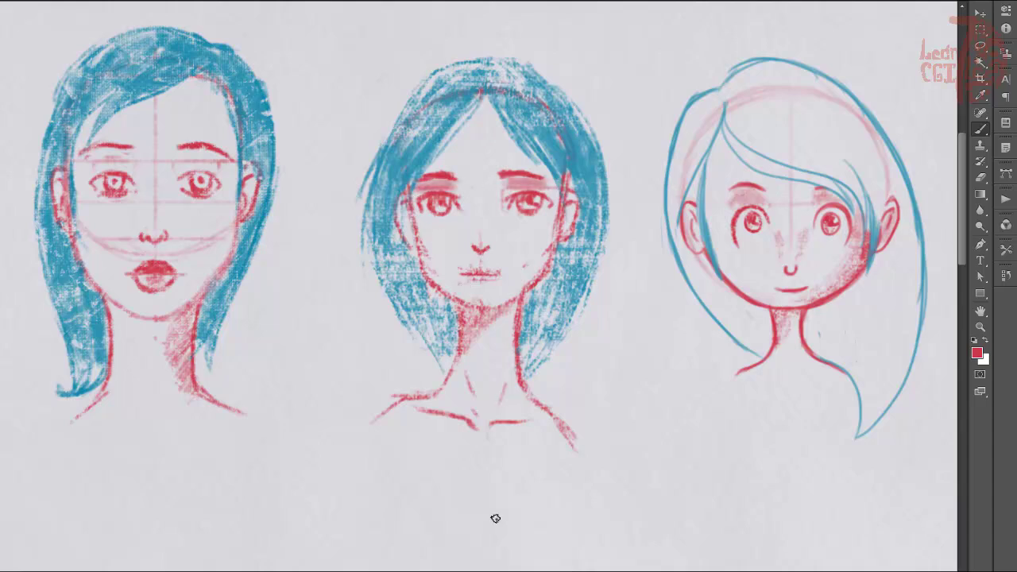
# Fill the third head's hair with textured blue strokes following the parting, fringe and long side lock.
pyautogui.moveTo(705, 121)
pyautogui.mouseDown()
pyautogui.moveTo(683, 173)
pyautogui.moveTo(675, 170)
pyautogui.moveTo(675, 215)
pyautogui.moveTo(724, 285)
pyautogui.moveTo(718, 302)
pyautogui.moveTo(698, 167)
pyautogui.mouseUp()
pyautogui.moveTo(735, 104)
pyautogui.mouseDown()
pyautogui.moveTo(813, 170)
pyautogui.moveTo(738, 95)
pyautogui.moveTo(799, 141)
pyautogui.moveTo(700, 155)
pyautogui.mouseUp()
pyautogui.moveTo(773, 108)
pyautogui.mouseDown()
pyautogui.moveTo(853, 163)
pyautogui.moveTo(760, 104)
pyautogui.moveTo(831, 106)
pyautogui.moveTo(888, 399)
pyautogui.moveTo(840, 322)
pyautogui.moveTo(858, 352)
pyautogui.moveTo(910, 263)
pyautogui.mouseUp()
pyautogui.moveTo(388, 340); pyautogui.dragTo(372, 349)
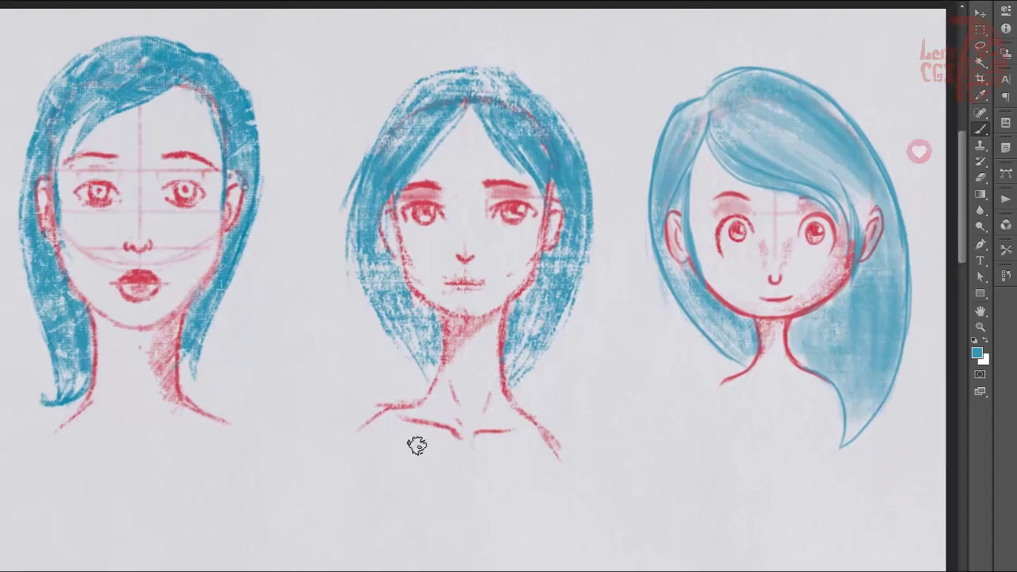
pyautogui.moveTo(436, 528); pyautogui.dragTo(446, 521)
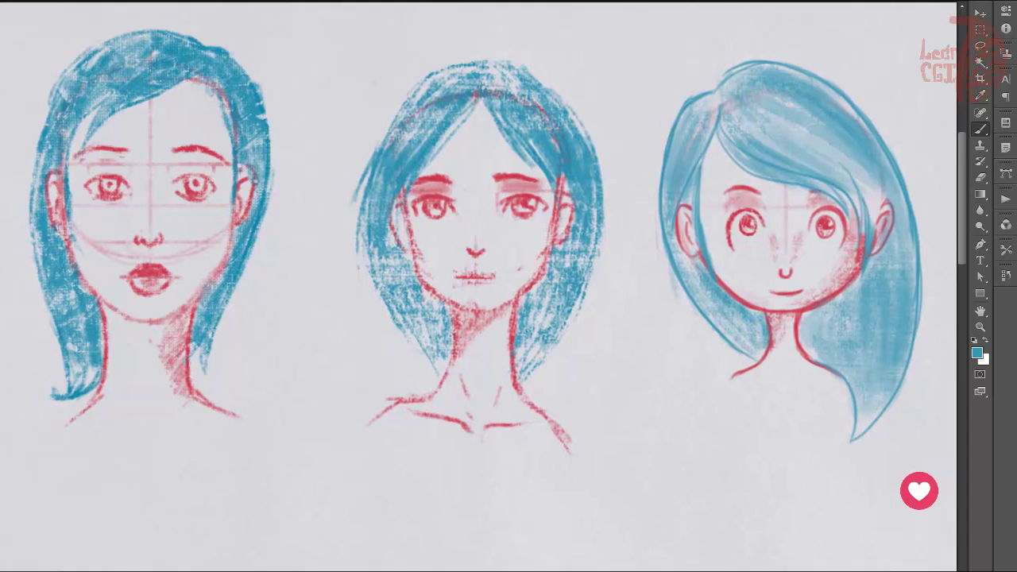
# Switch to a finer brush and erase the stray marks below the third head's hair.
pyautogui.press('F5')
pyautogui.press('F5')
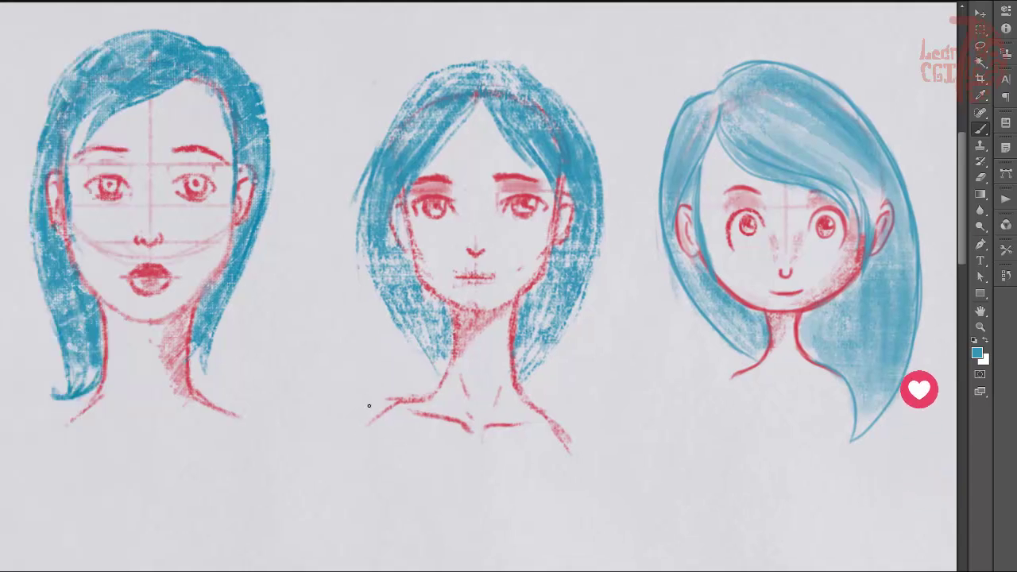
pyautogui.press('e')
pyautogui.moveTo(676, 443)
pyautogui.mouseDown()
pyautogui.moveTo(667, 434)
pyautogui.moveTo(666, 451)
pyautogui.mouseUp()
pyautogui.keyDown('ctrl'); pyautogui.click(610, 381); pyautogui.keyUp('ctrl')
# Reset the colour to black and handwrite small lettering in the empty space between the second and third heads.
pyautogui.press('b')
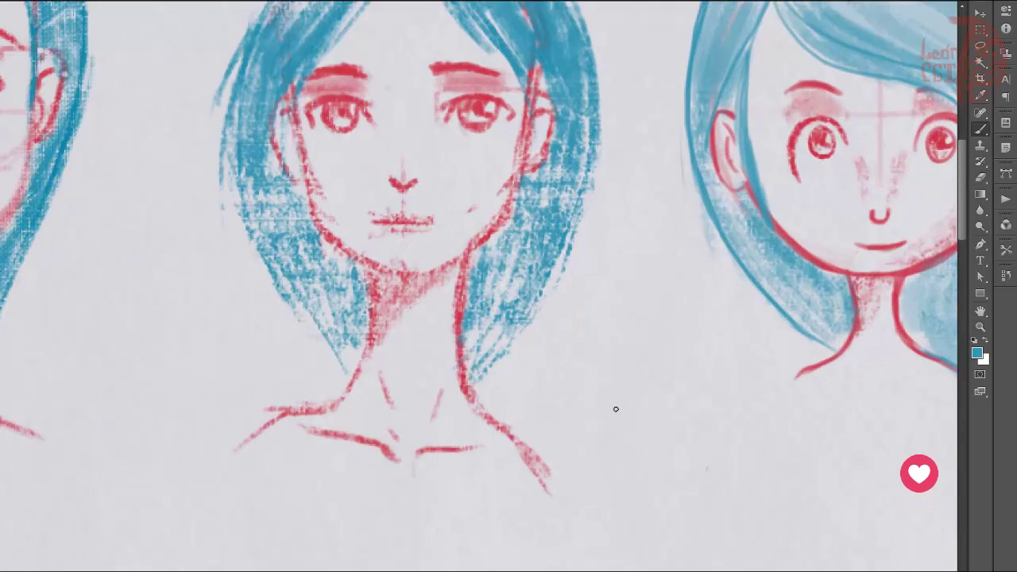
pyautogui.press('d')
pyautogui.moveTo(616, 391); pyautogui.dragTo(612, 410)
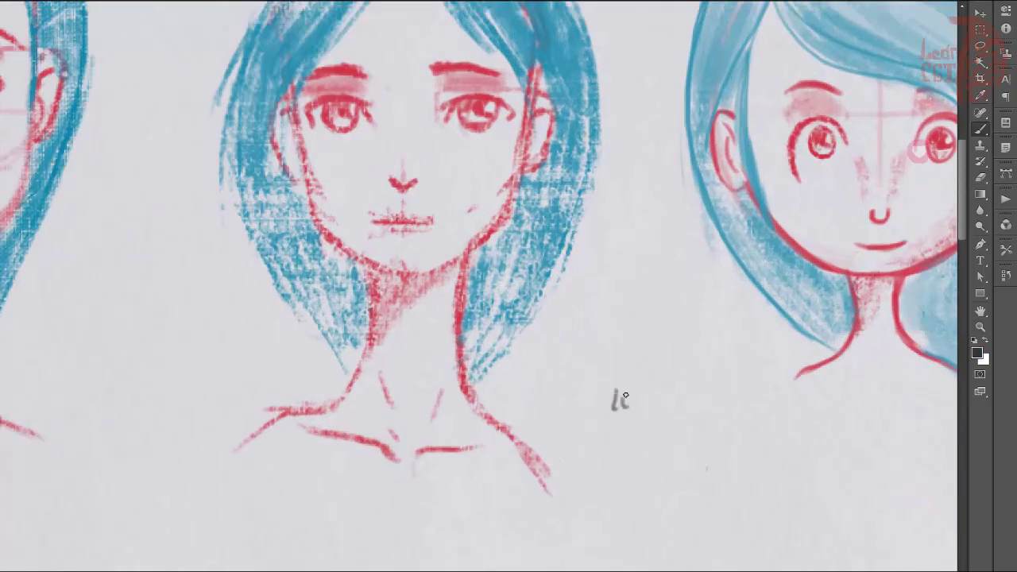